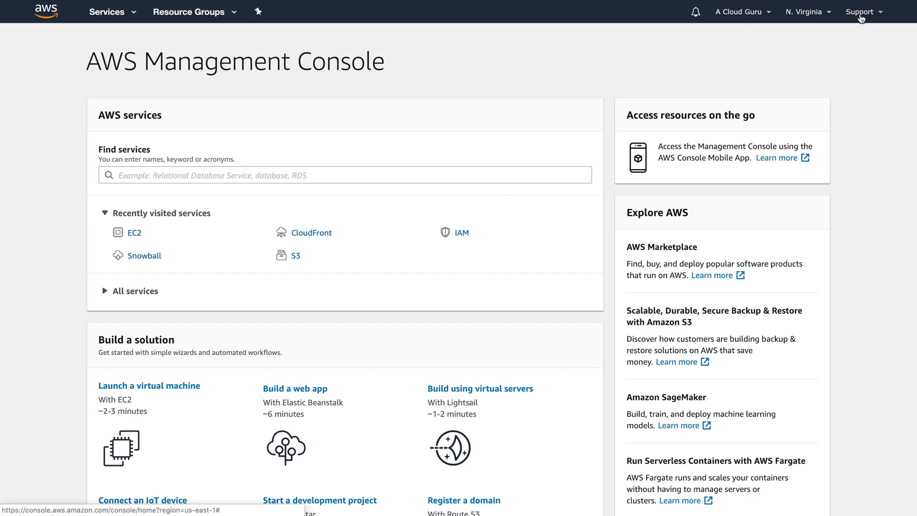
Step: Open EC2 and examine the availability zones of the running WebServer01 instance and its EBS volume
left_click(107, 14)
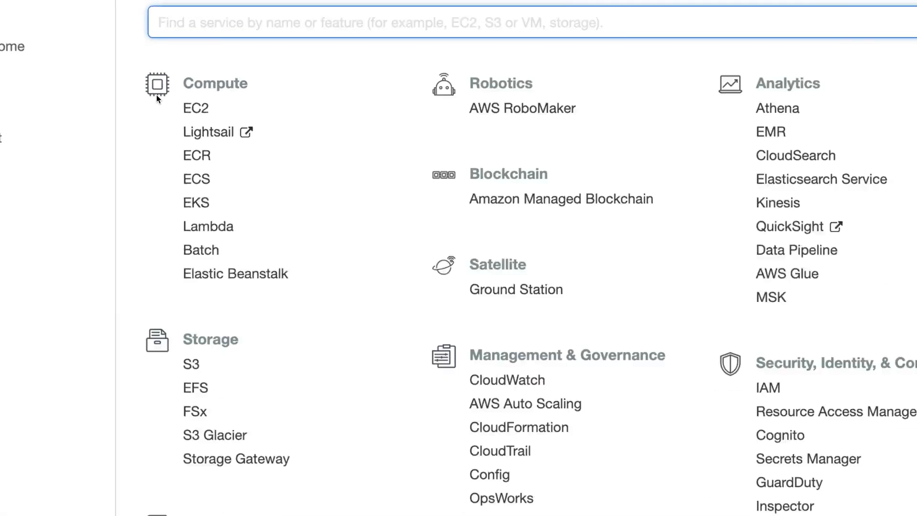
left_click(194, 108)
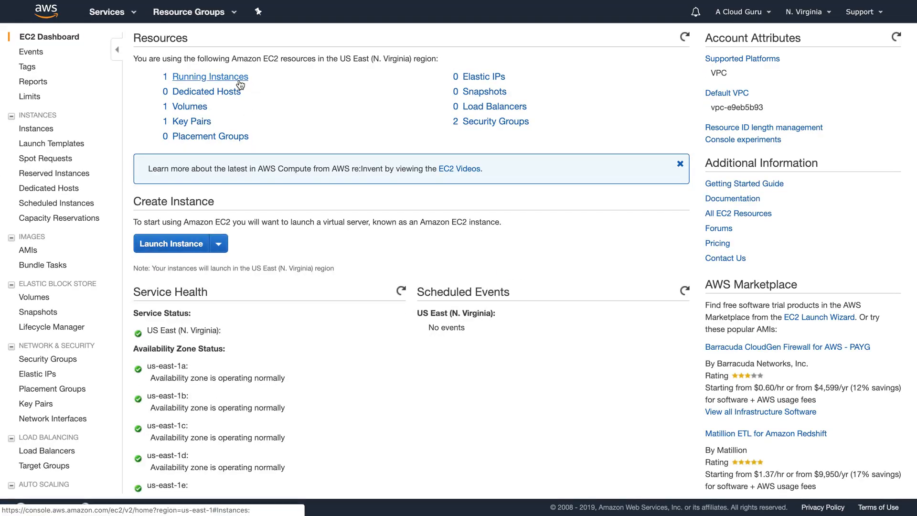
left_click(239, 82)
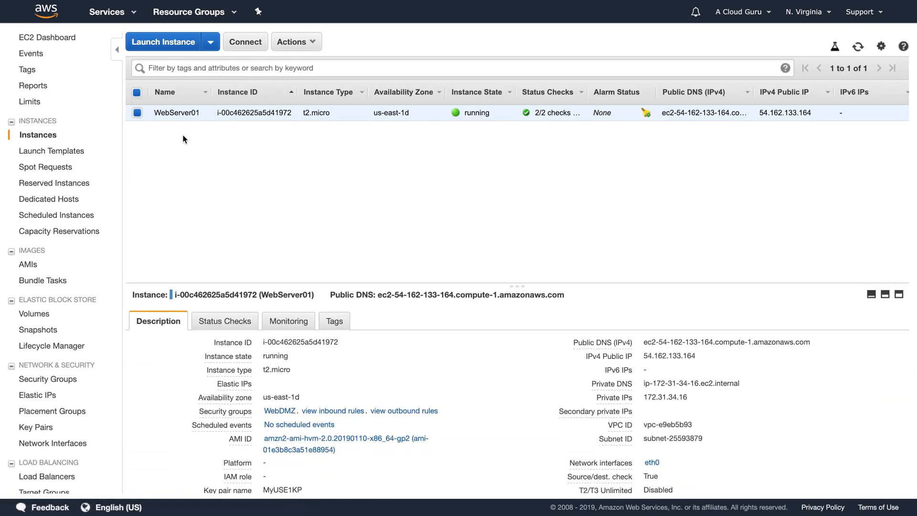
left_click(39, 315)
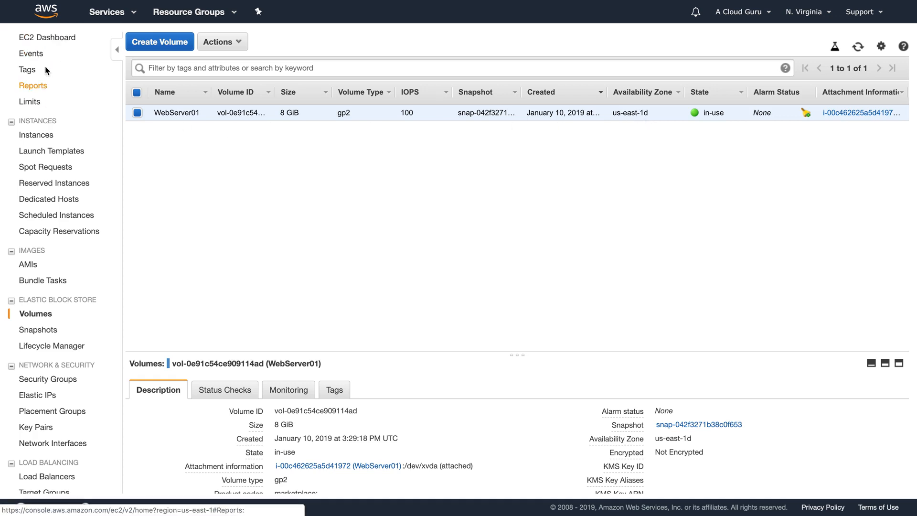
left_click(46, 38)
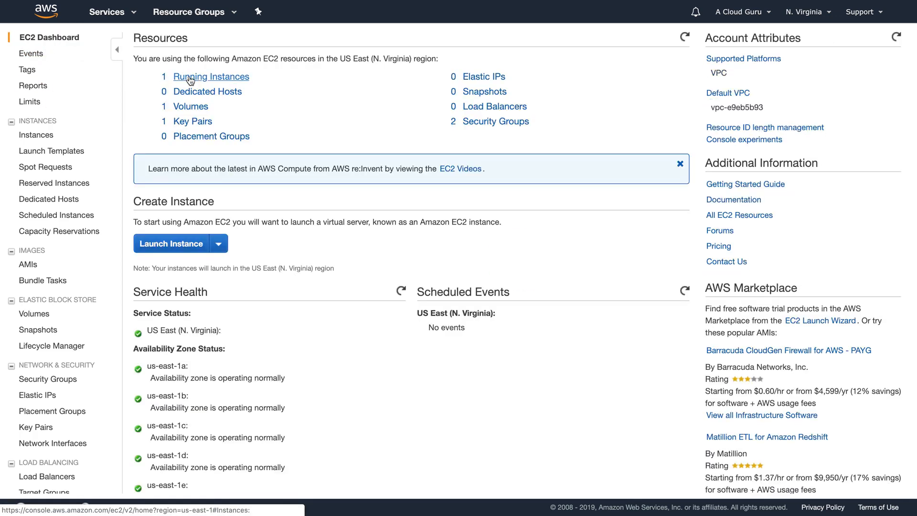
left_click(185, 77)
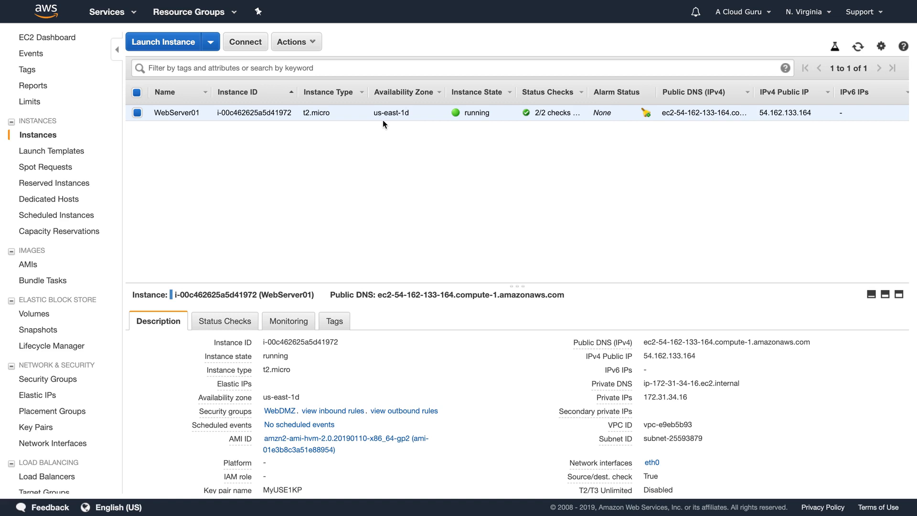
left_click(40, 314)
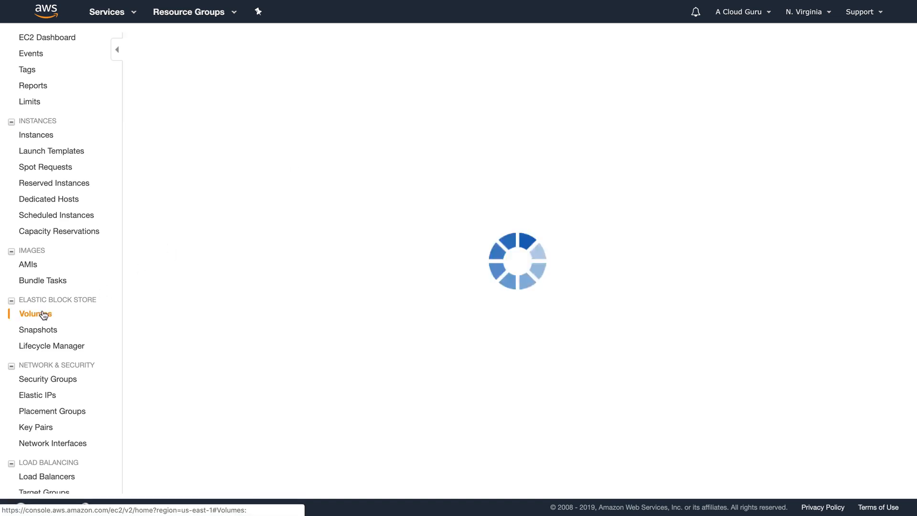
Step: Terminate the WebServer01 instance and confirm the termination
left_click(37, 135)
left_click(305, 48)
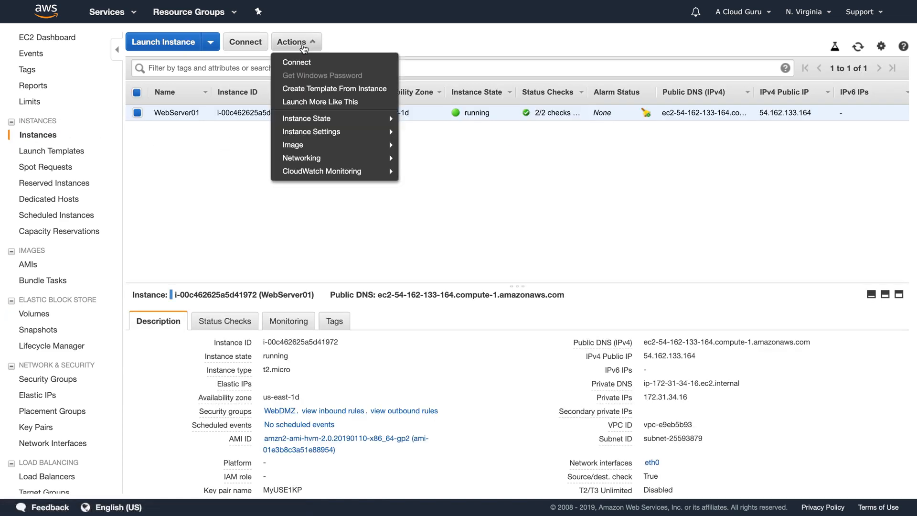
mouse_move(326, 122)
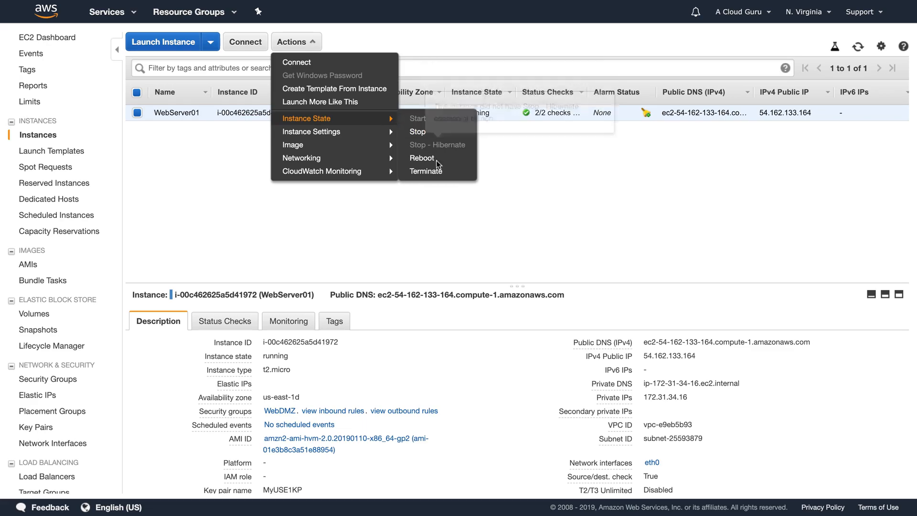
left_click(434, 173)
left_click(608, 332)
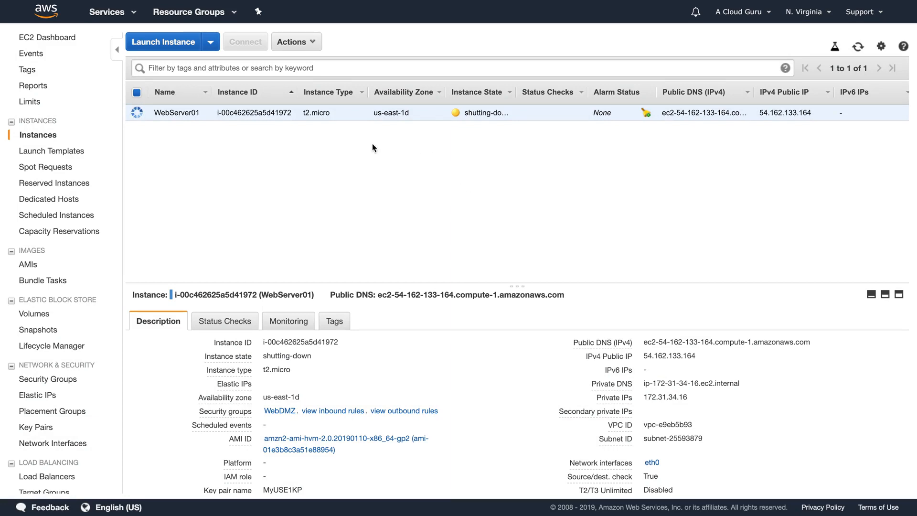
Step: Refresh the EBS volumes list to check for WebServer01's volume, and check the resource summary on the EC2 dashboard
left_click(42, 314)
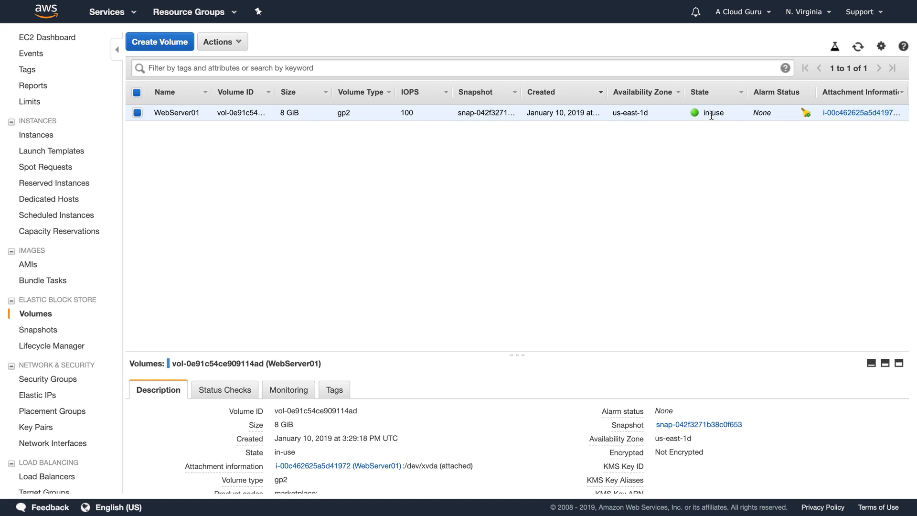
left_click(858, 48)
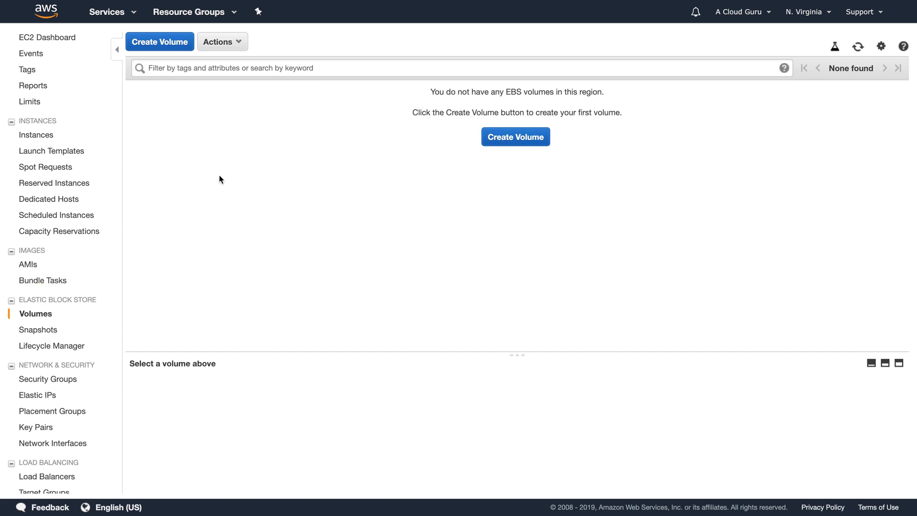
left_click(36, 38)
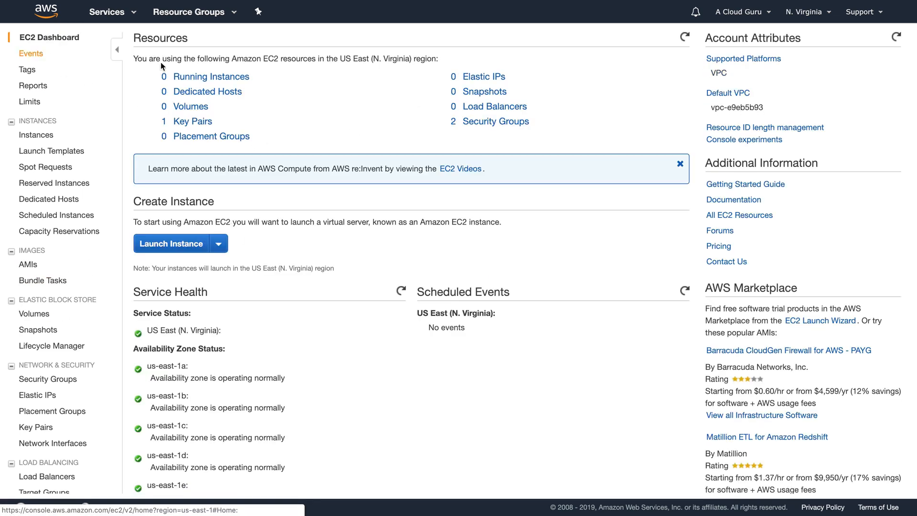
Step: Begin launching a t2.micro instance from the 64-bit (x86) Amazon Linux 2 AMI with default instance details, up to the storage settings
left_click(174, 244)
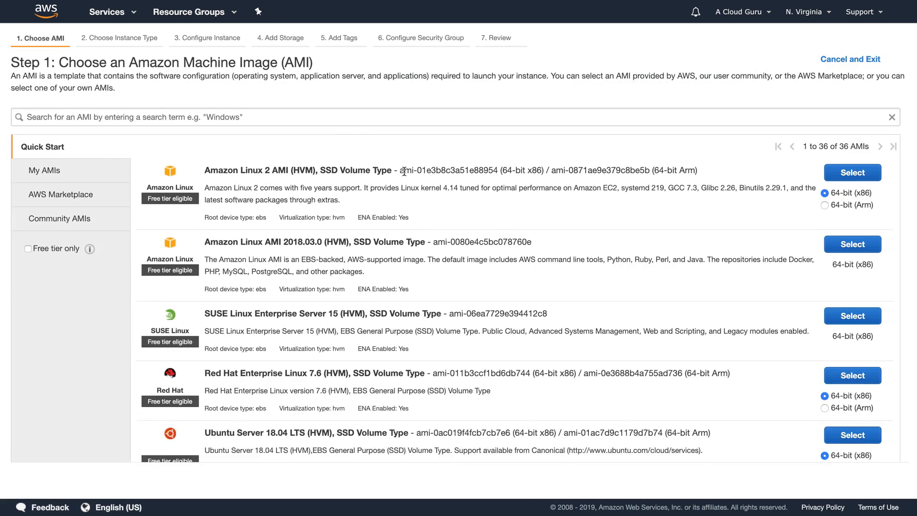
left_click(842, 172)
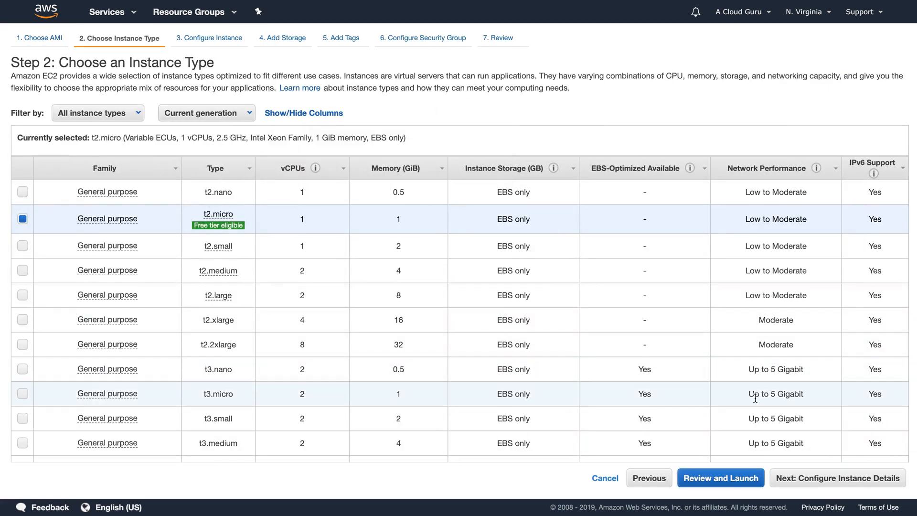
left_click(827, 478)
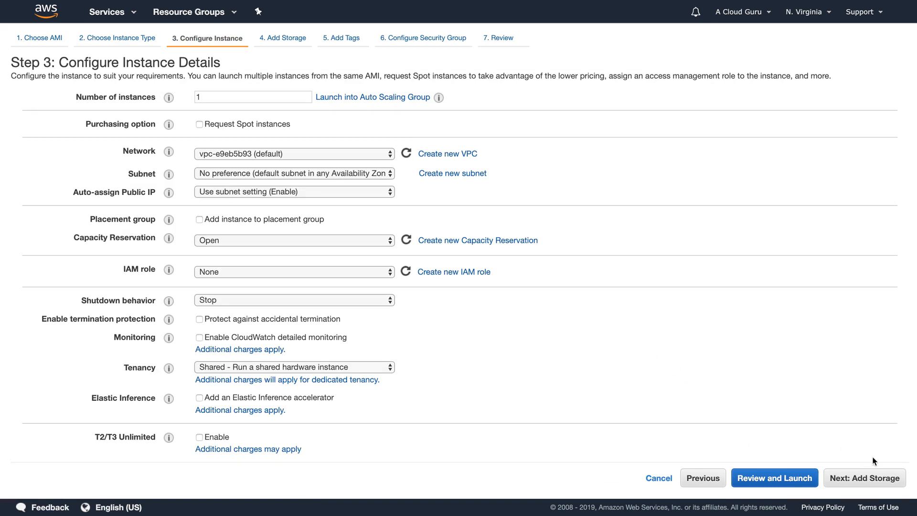
left_click(867, 478)
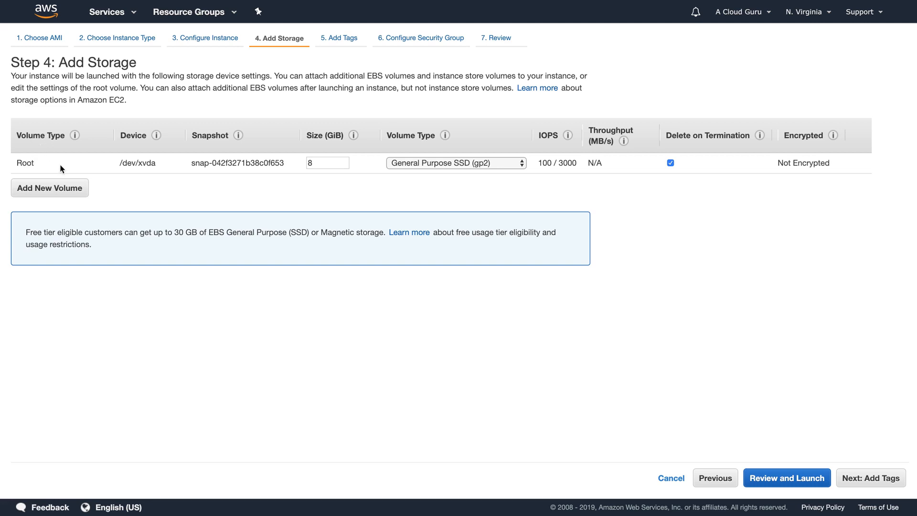
Step: Add an EBS volume to the instance's storage on /dev/sdb with the volume type Cold HDD (sc1)
left_click(56, 184)
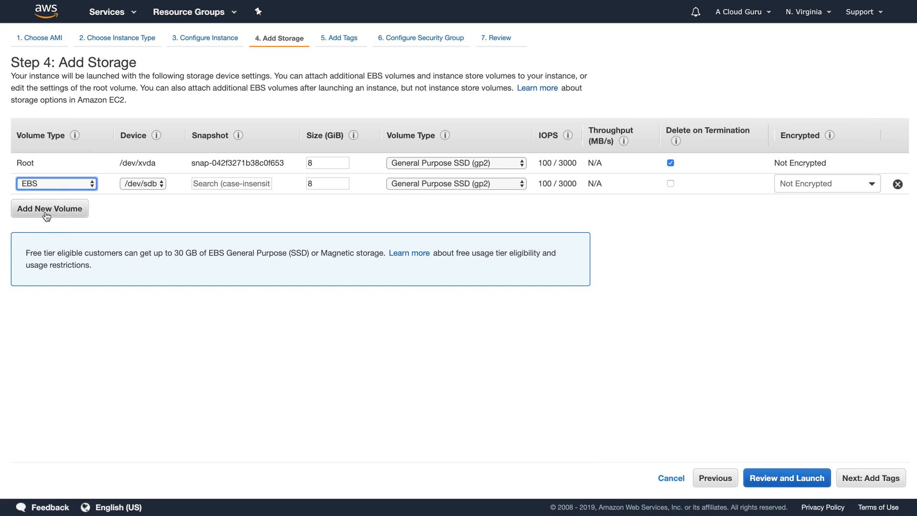
left_click(36, 183)
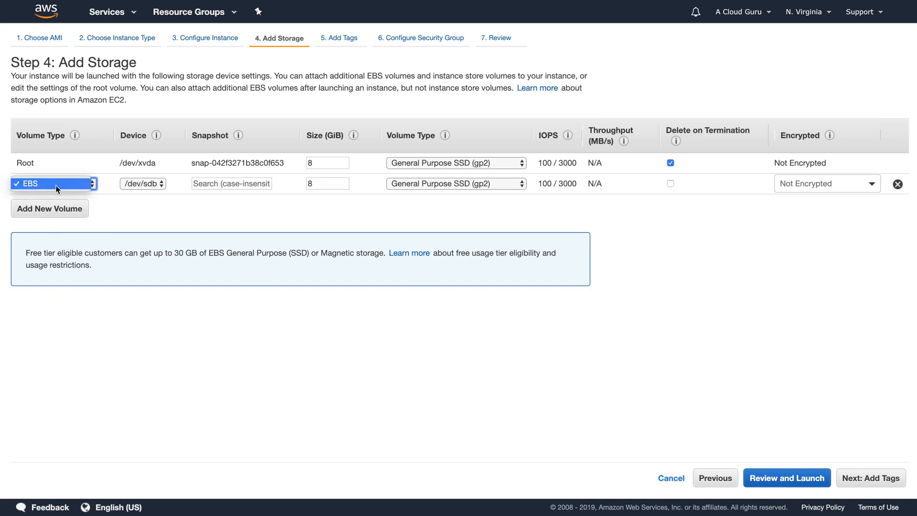
left_click(56, 186)
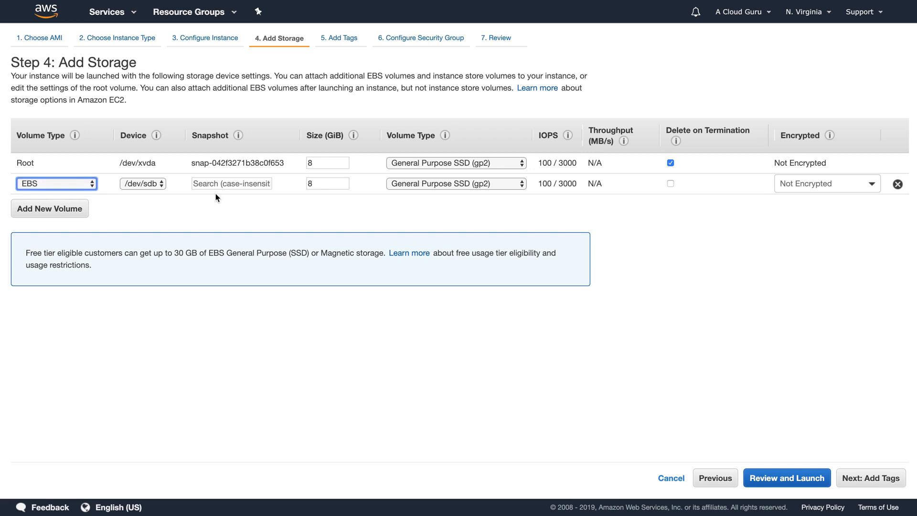
left_click(419, 184)
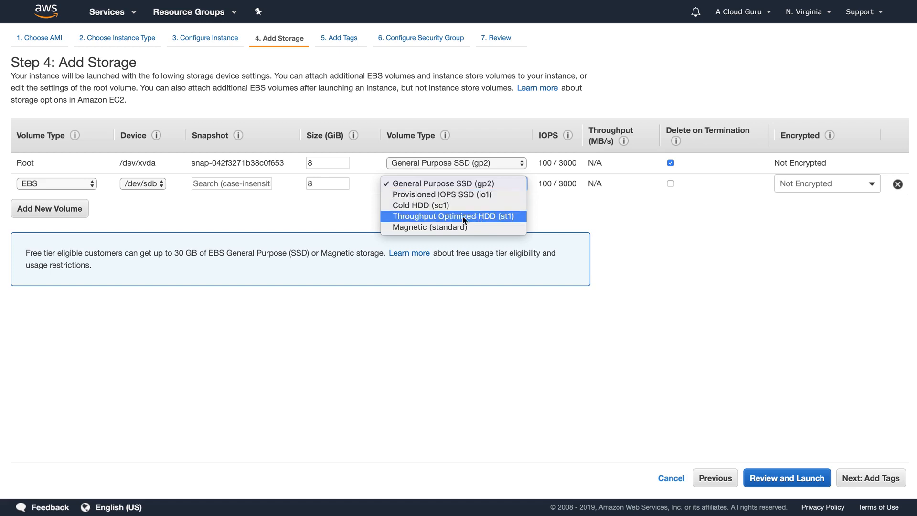
left_click(437, 204)
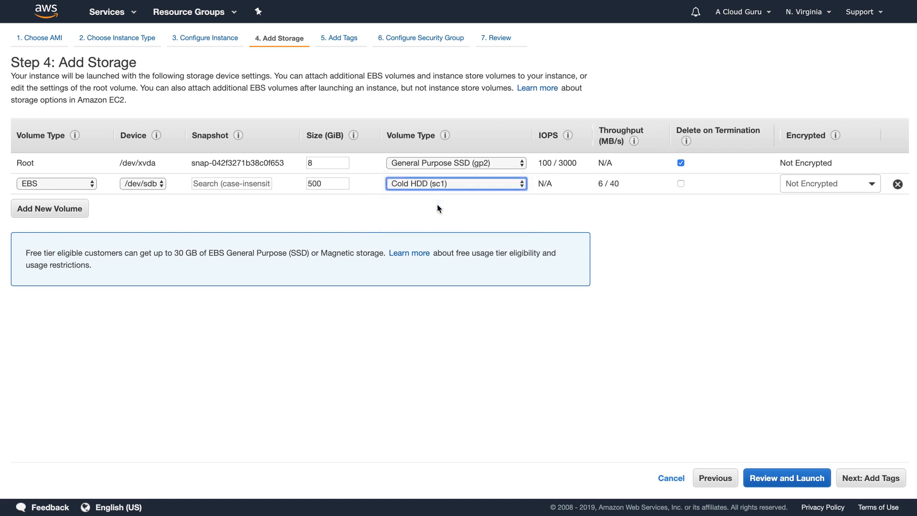
Step: Add two more EBS volumes, Throughput Optimized HDD (st1) on /dev/sdc and Magnetic (standard) on /dev/sdd
left_click(67, 209)
left_click(414, 204)
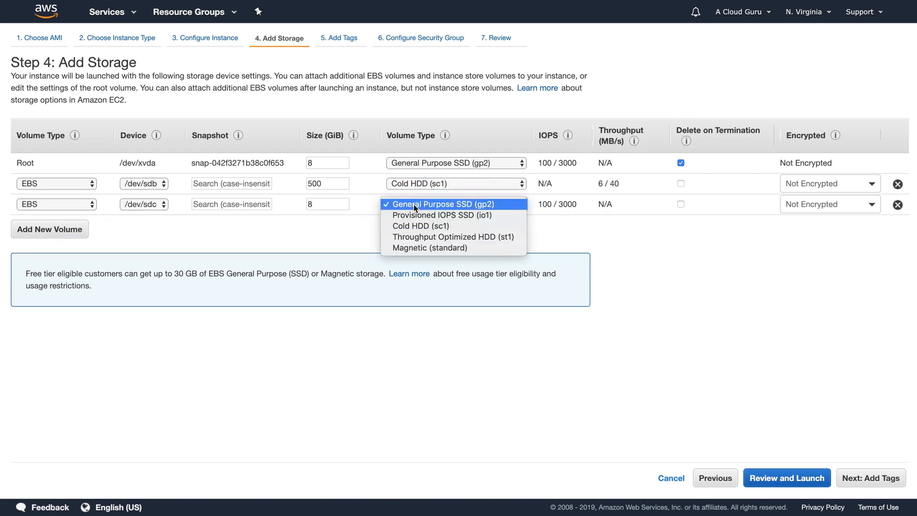
left_click(428, 238)
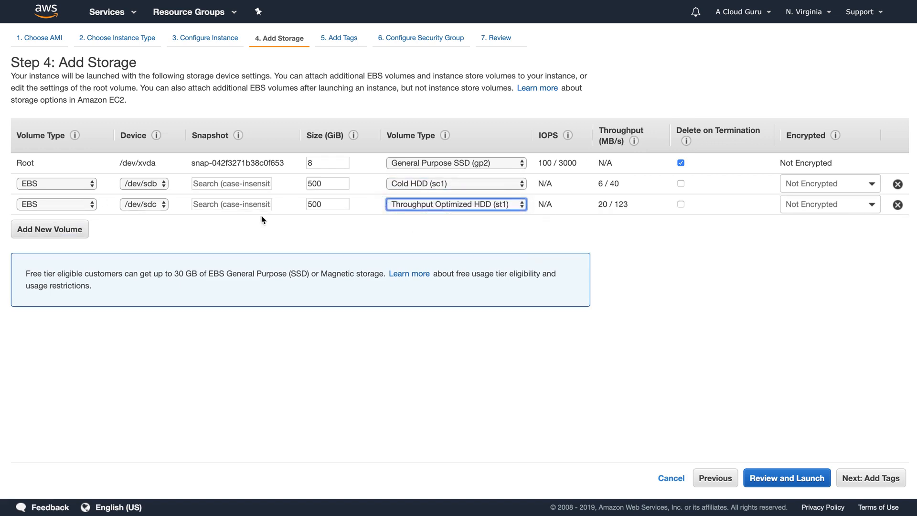
left_click(49, 230)
left_click(422, 227)
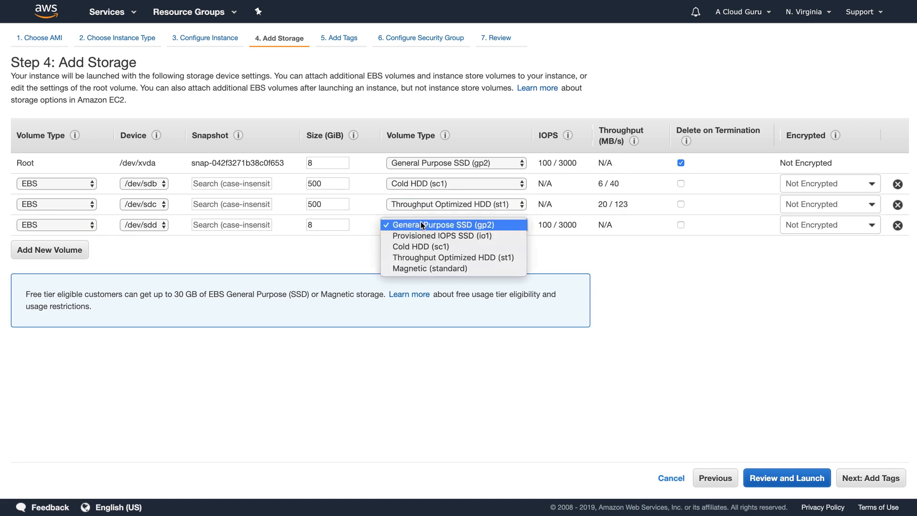
left_click(425, 269)
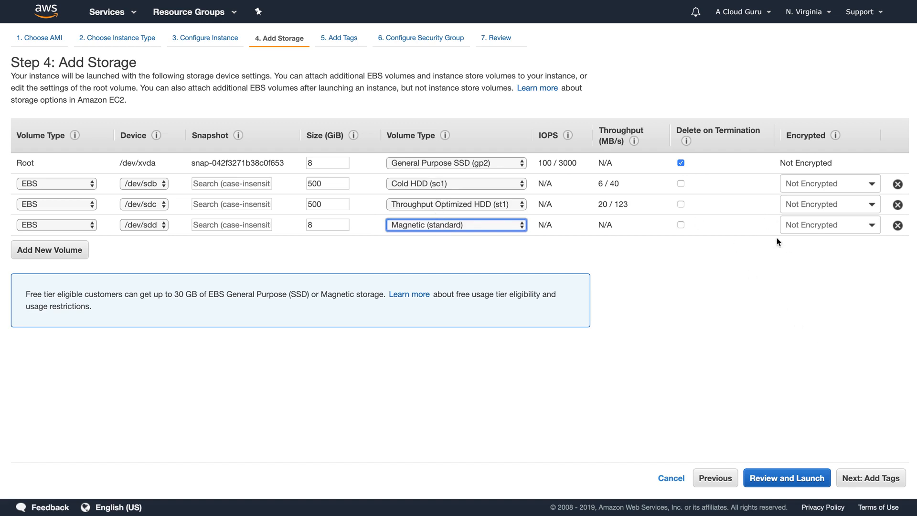
Step: View the Cold HDD volume's encryption options without changing them, and continue to the security group settings without adding tags
left_click(816, 183)
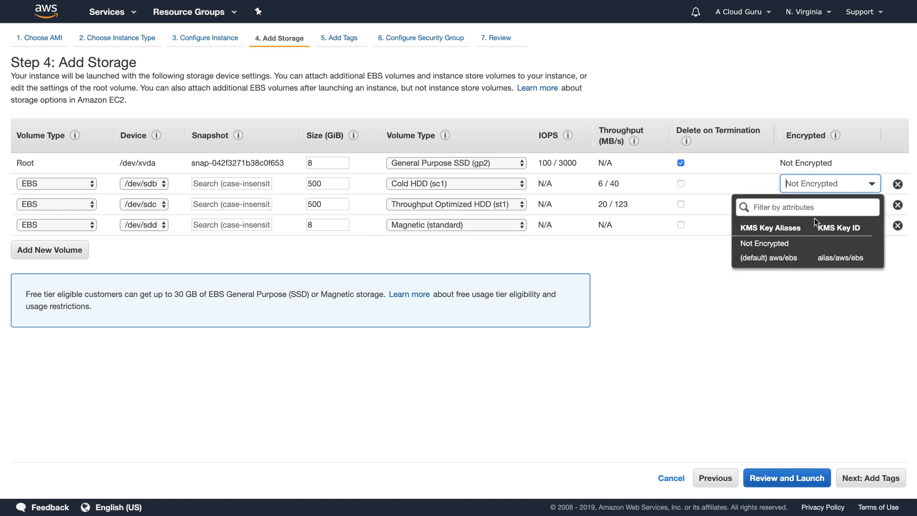
left_click(701, 244)
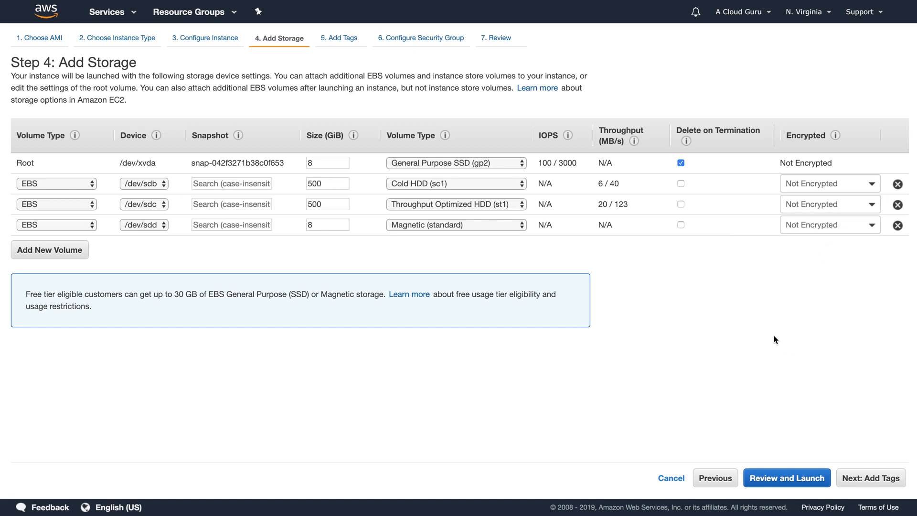
left_click(867, 477)
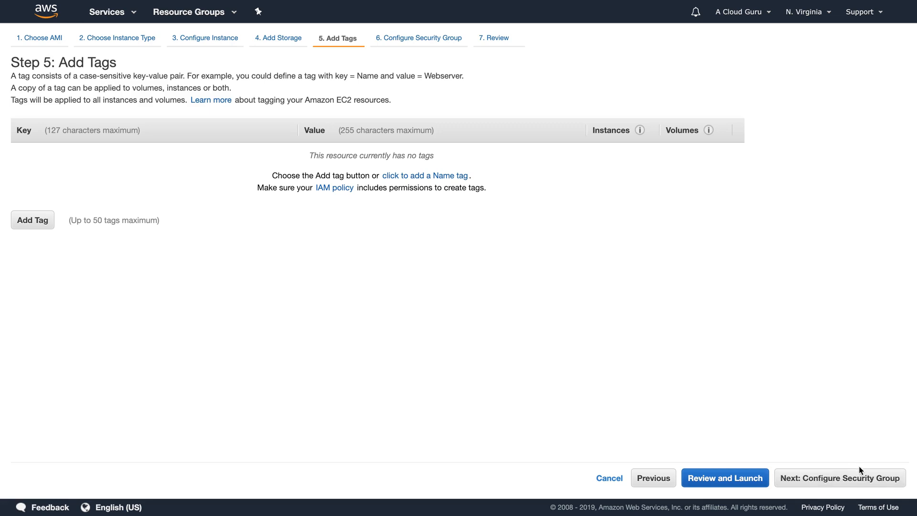
left_click(846, 481)
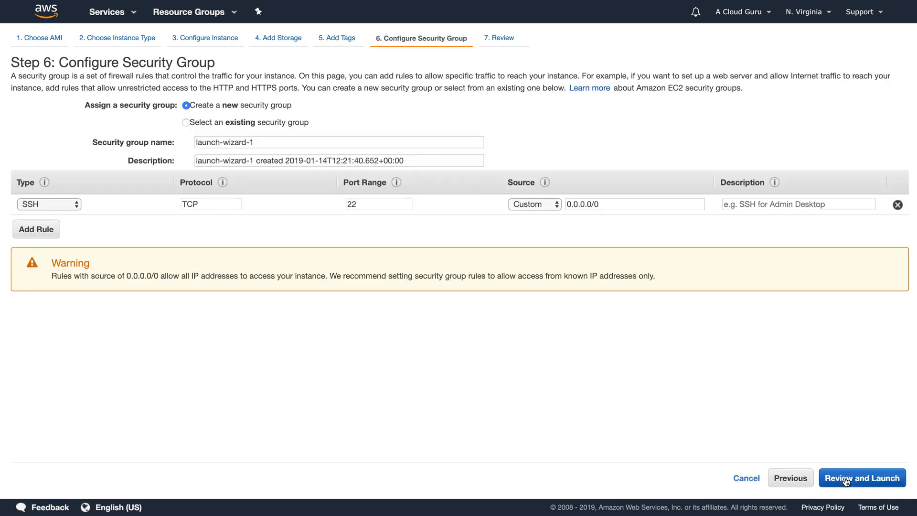
Step: Assign the existing WebDMZ security group to the instance and proceed to the launch review
left_click(257, 123)
left_click(228, 186)
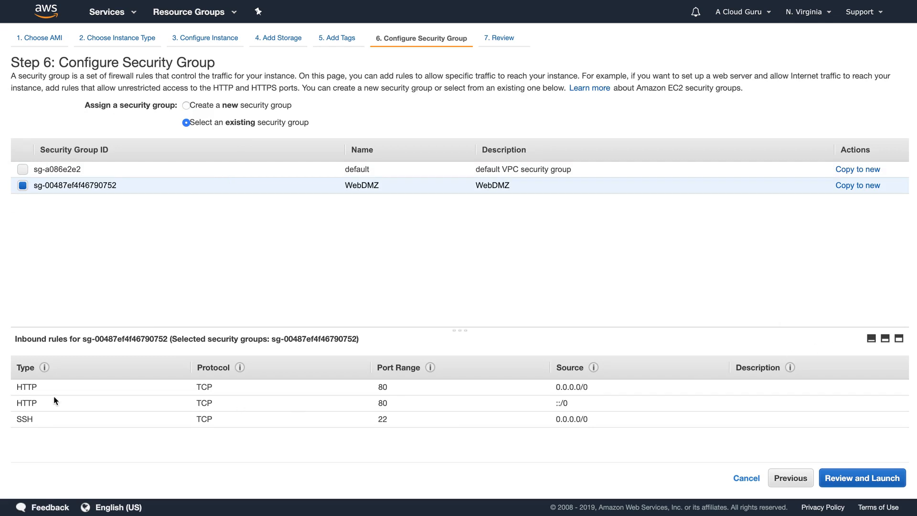
left_click(868, 477)
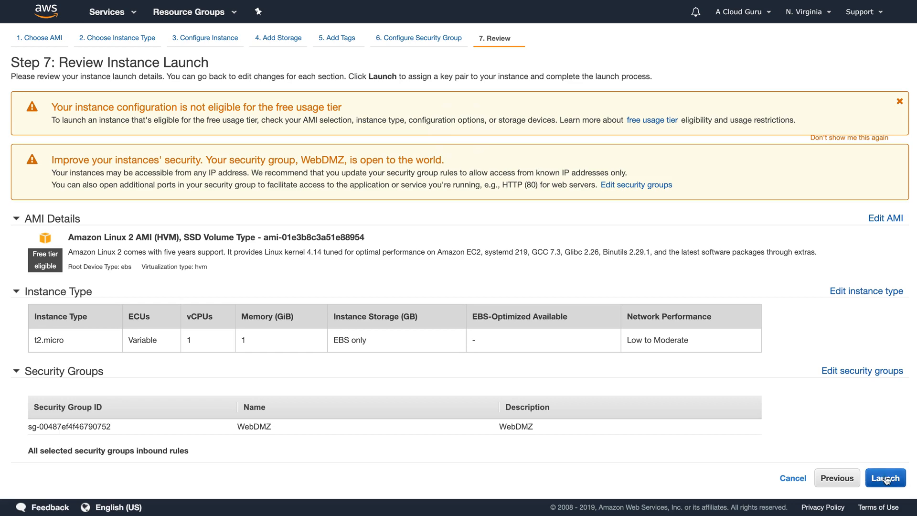
Step: Launch the instance with the existing key pair MyUSE1KP, acknowledging access to its private key file, and open the instances list
left_click(885, 478)
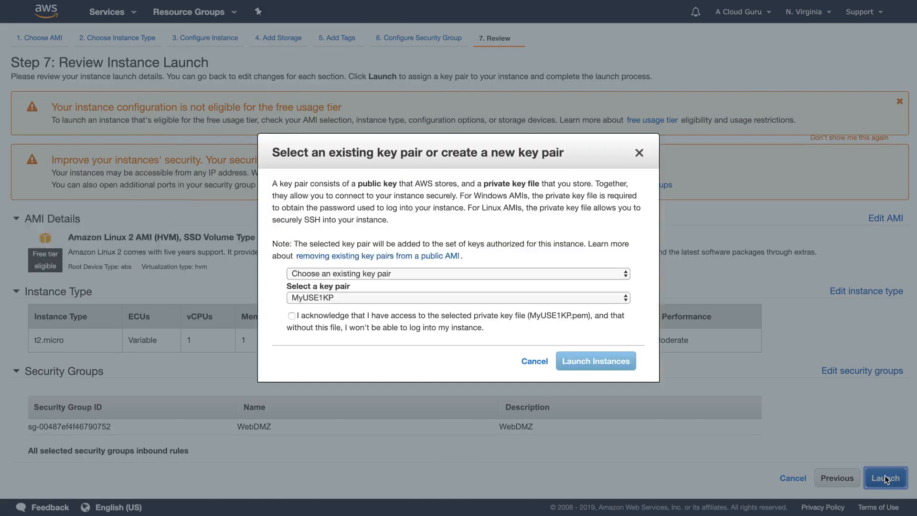
left_click(313, 315)
left_click(578, 358)
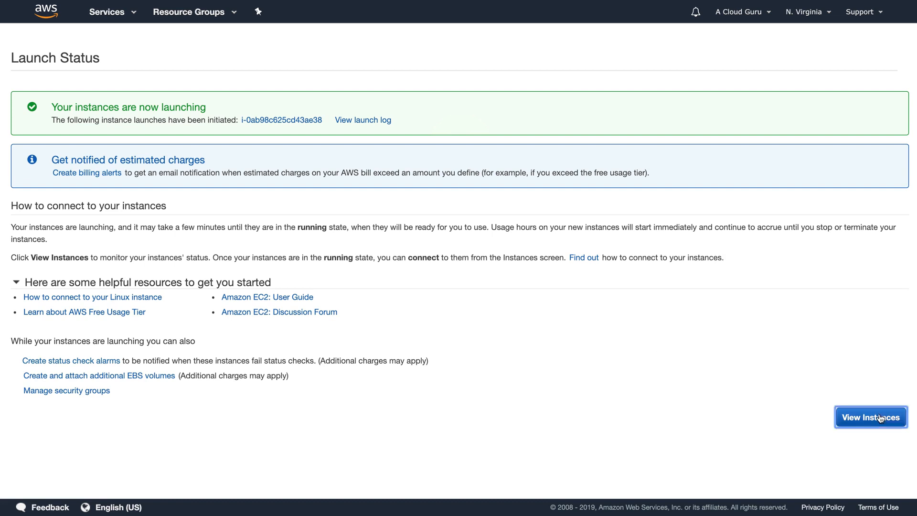
left_click(864, 415)
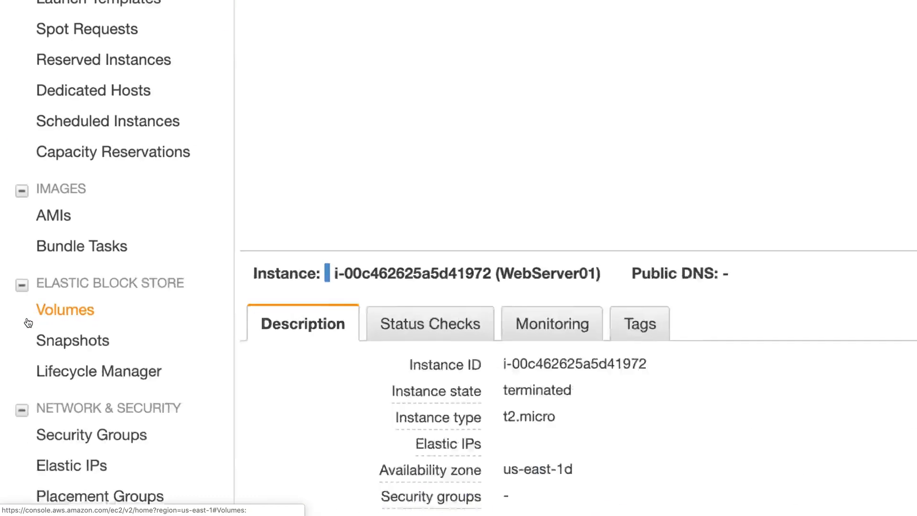
Step: Open the EBS volumes list and increase the Throughput Optimized HDD (st1) volume's size to 1000 GiB, confirming the modification
left_click(37, 314)
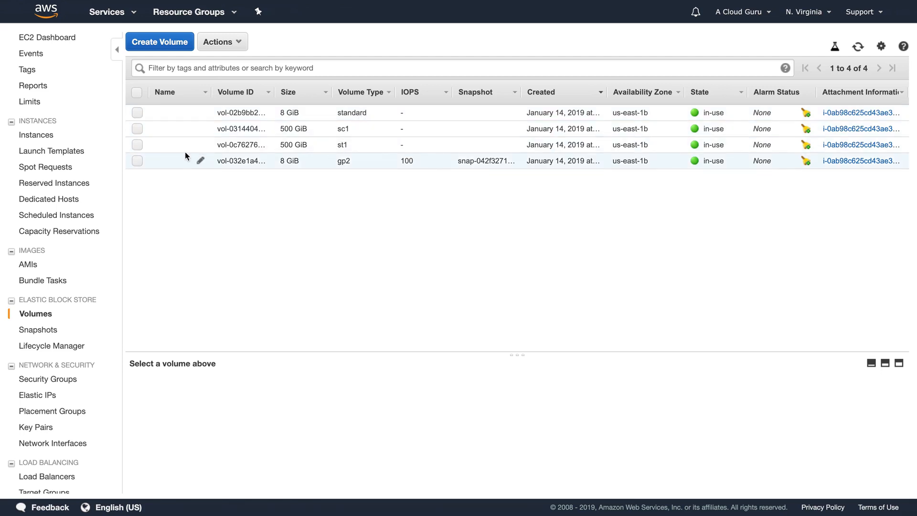
left_click(138, 145)
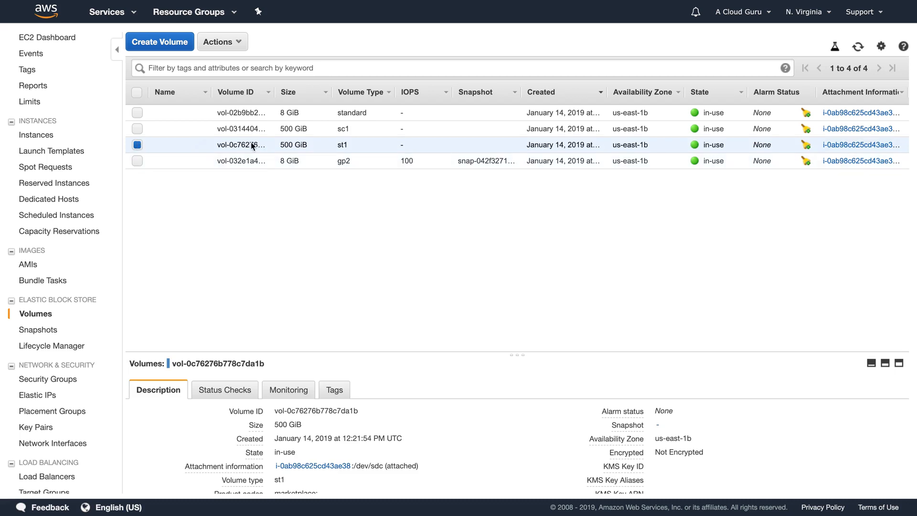
left_click(233, 44)
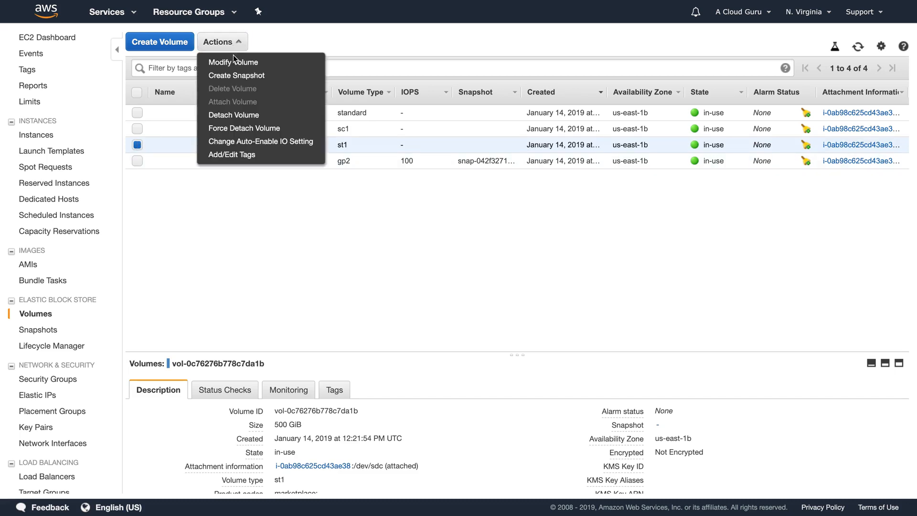
left_click(233, 62)
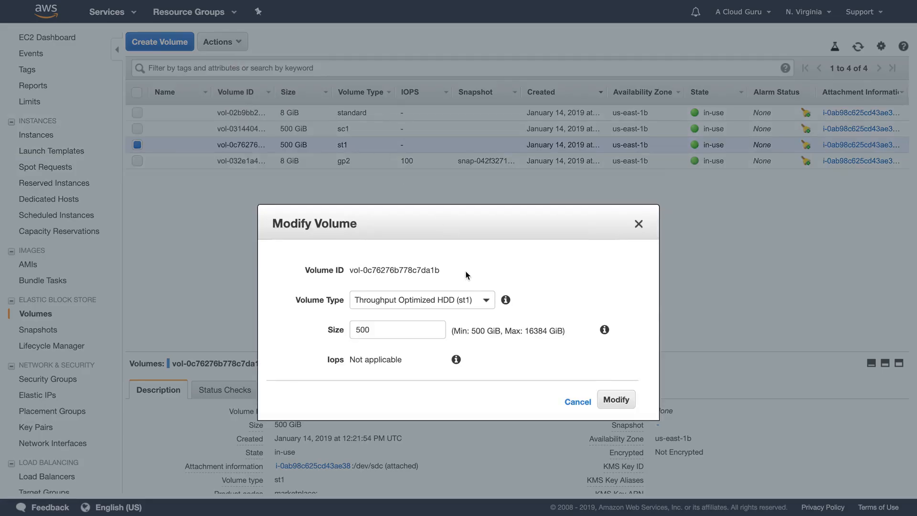
double_click(399, 330)
type("1000")
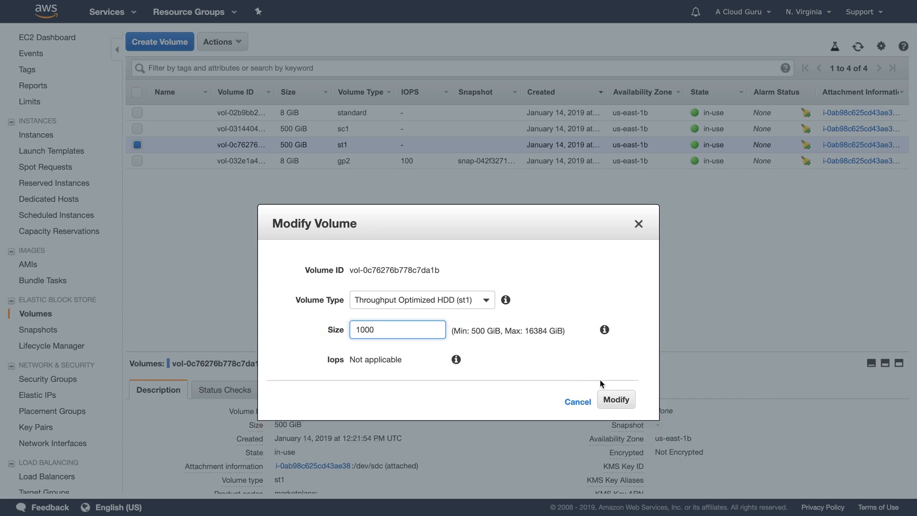
left_click(617, 399)
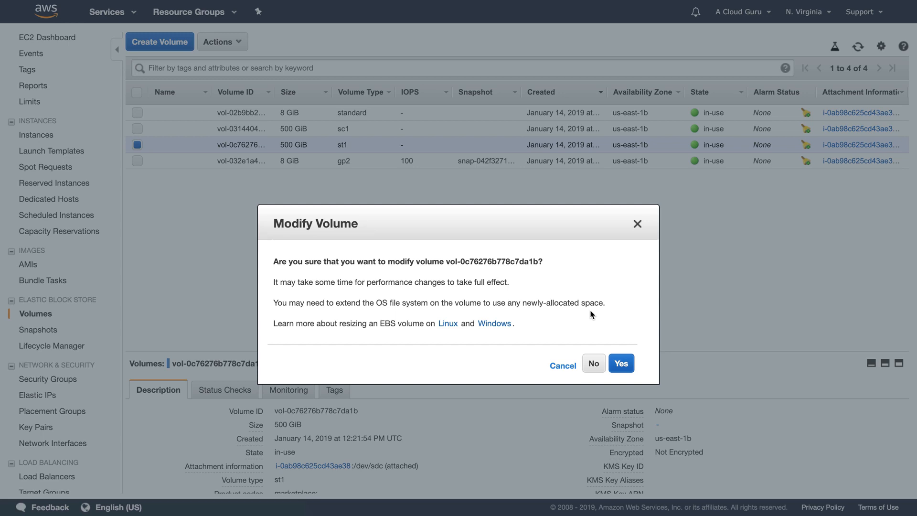
left_click(623, 361)
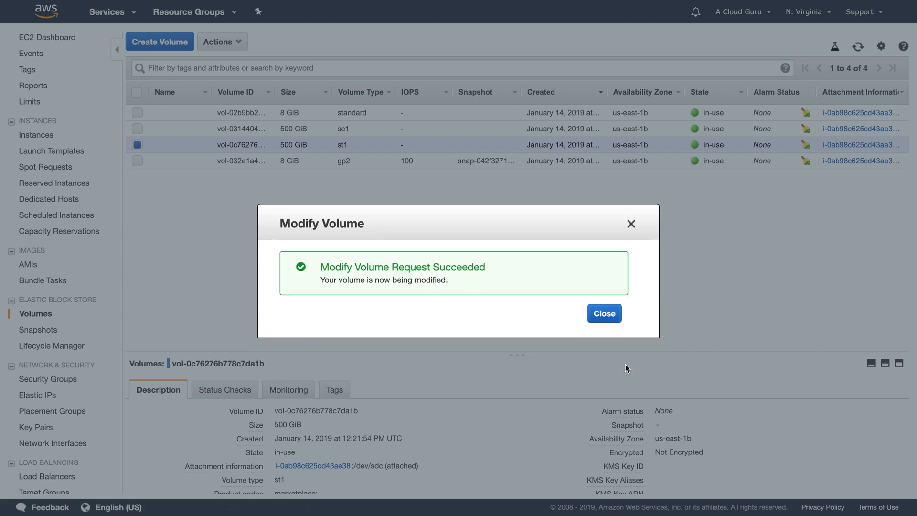
left_click(607, 313)
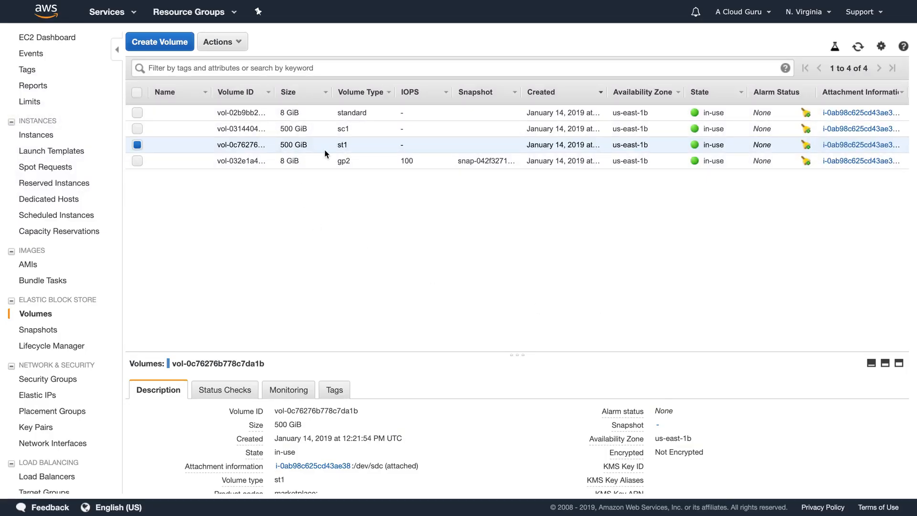
Step: Make the gp2 root volume the only selected volume and widen the Snapshot column to show its full snapshot ID
left_click(138, 128)
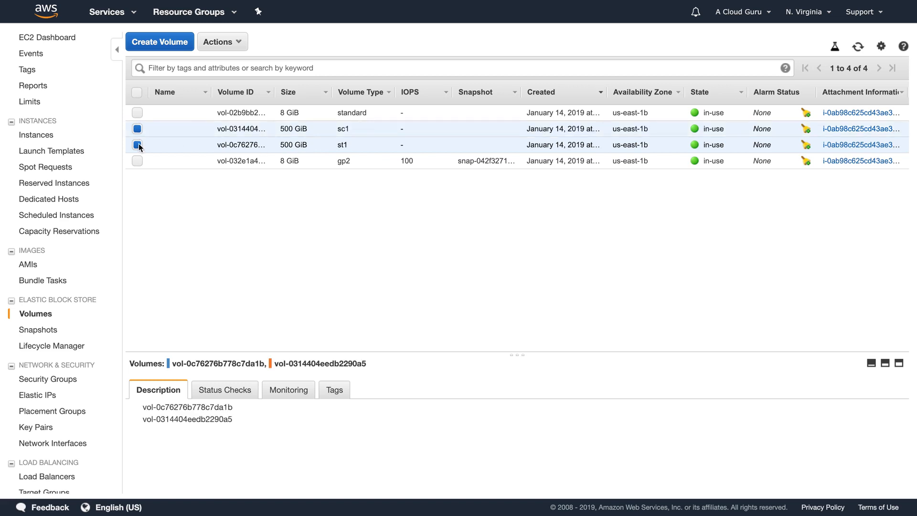
left_click(138, 144)
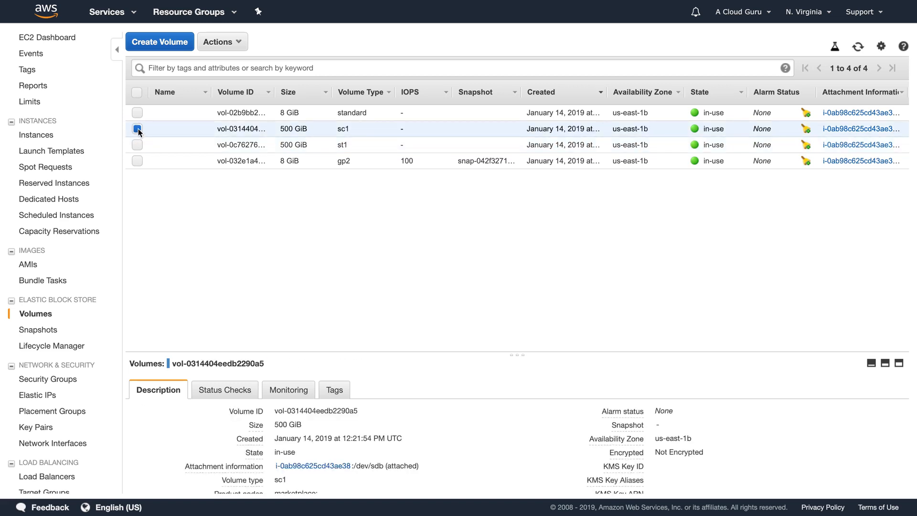
left_click(137, 128)
left_click(137, 160)
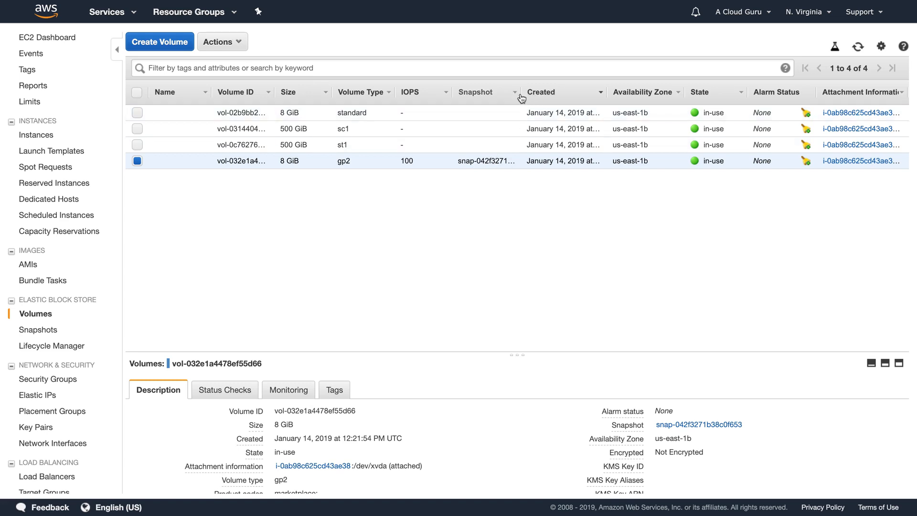
left_click_drag(520, 95, 567, 96)
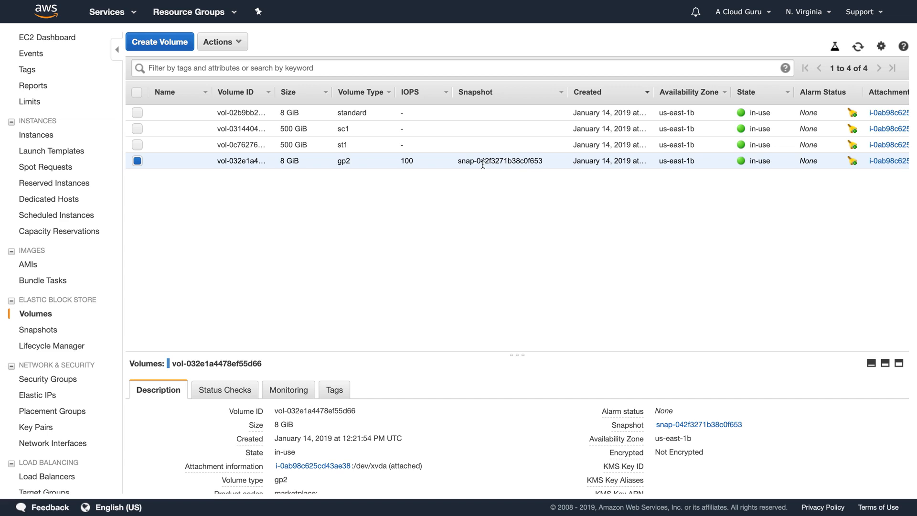
Step: Change the root volume's type to Provisioned IOPS SSD (io1) with 100 IOPS and confirm the modification
left_click(232, 45)
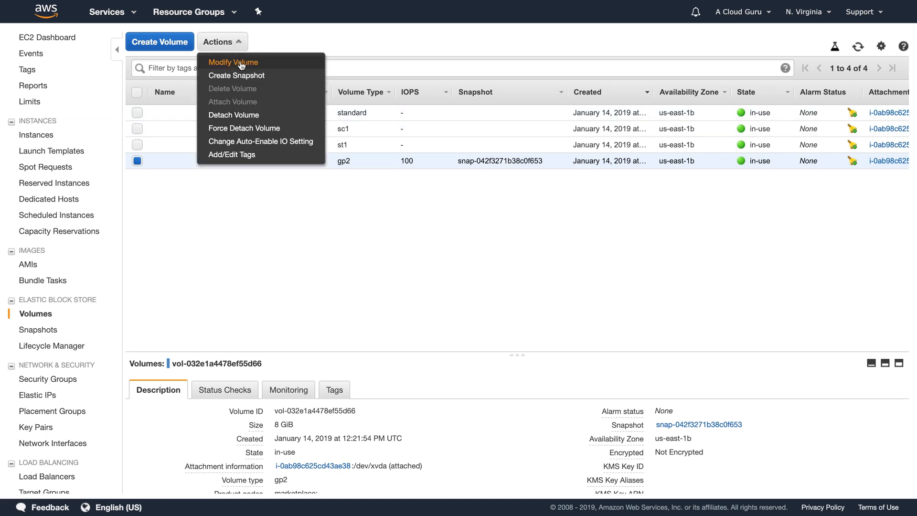
left_click(241, 62)
left_click(443, 301)
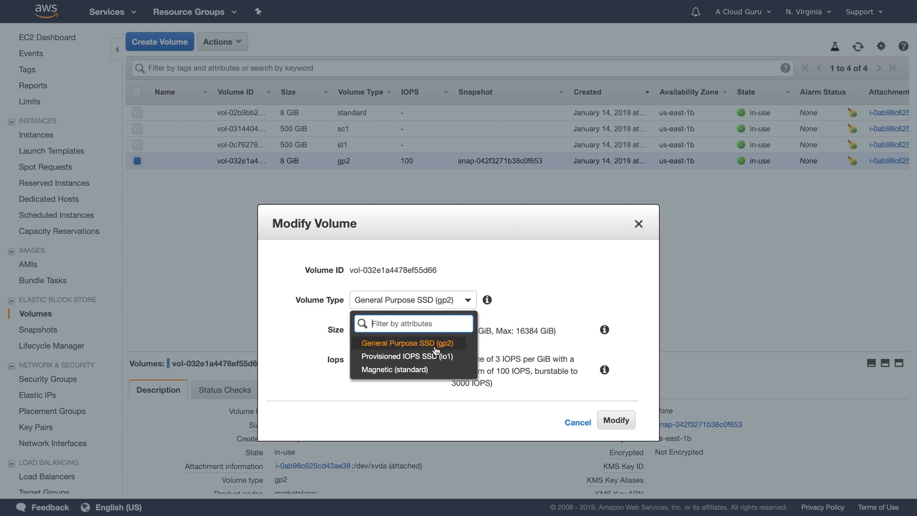
left_click(421, 356)
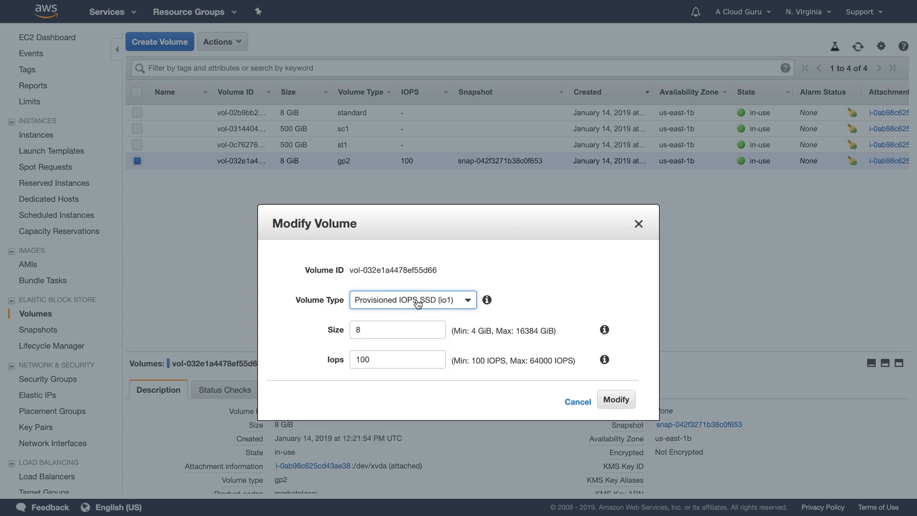
left_click(616, 400)
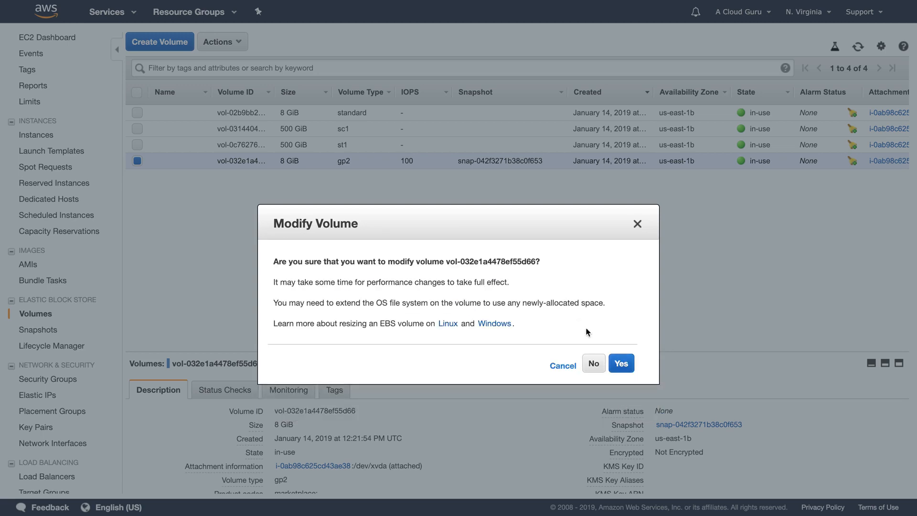
left_click(621, 362)
left_click(609, 315)
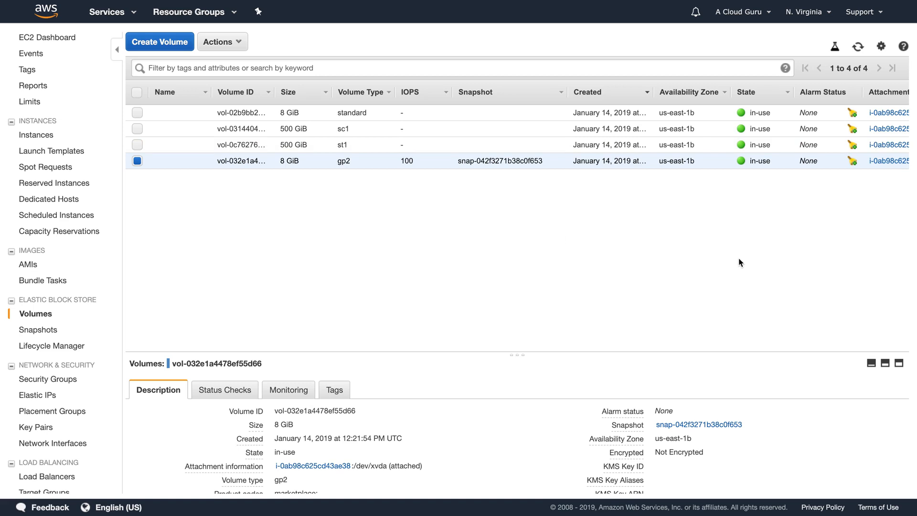
Step: Refresh the volumes list and check the modification state, type and IOPS in the root volume's details
left_click(858, 46)
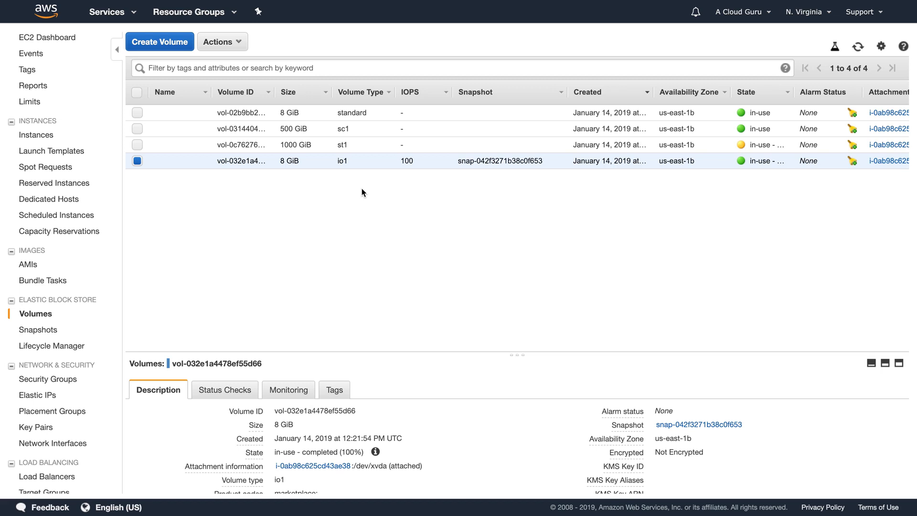
scroll(365, 283, "down", 1)
scroll(387, 414, "down", 1)
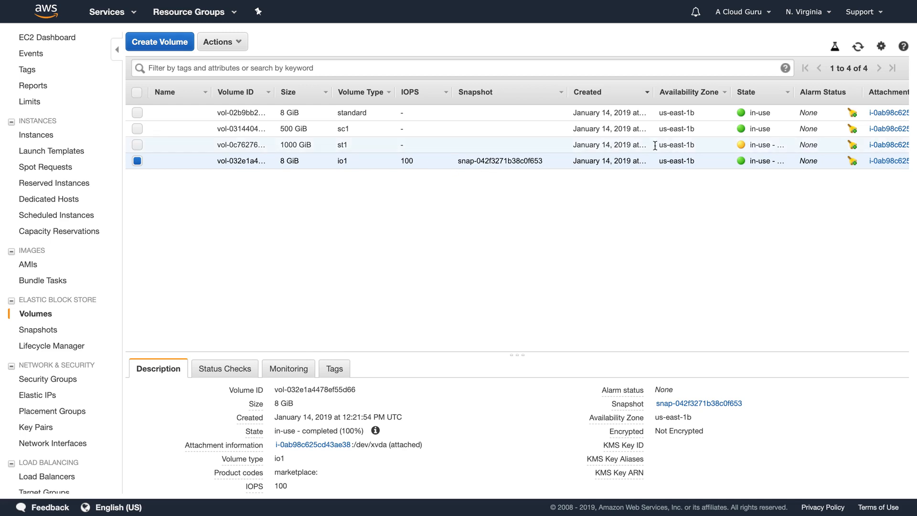
Step: Create a snapshot of the root volume with the description MyEC2Snap2019
left_click(231, 45)
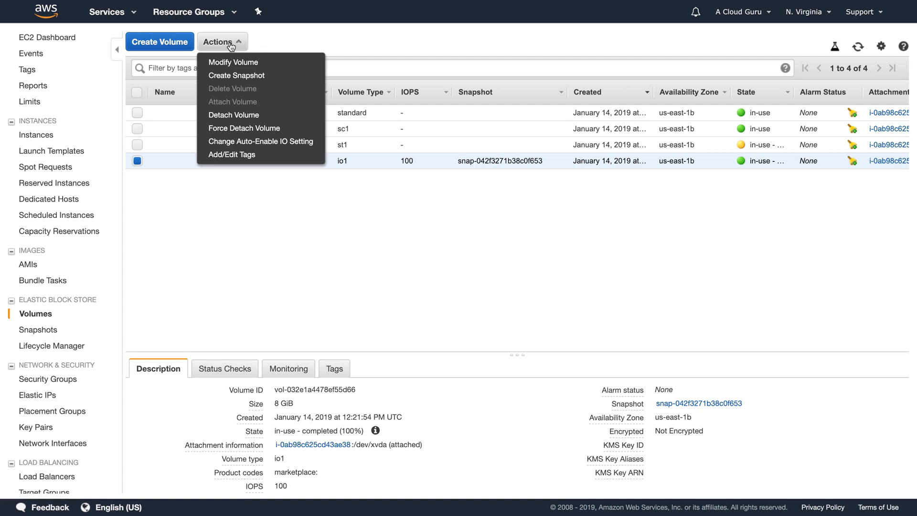
left_click(236, 77)
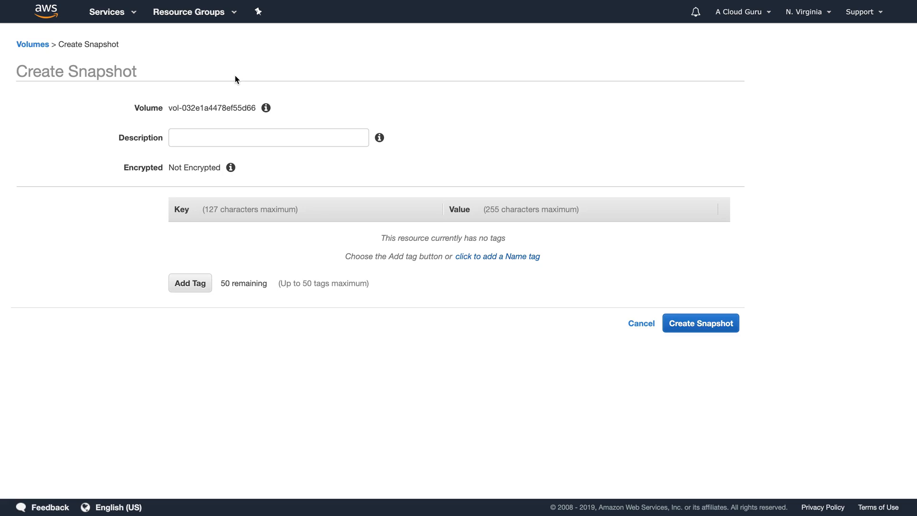
left_click(201, 138)
type("MyEC")
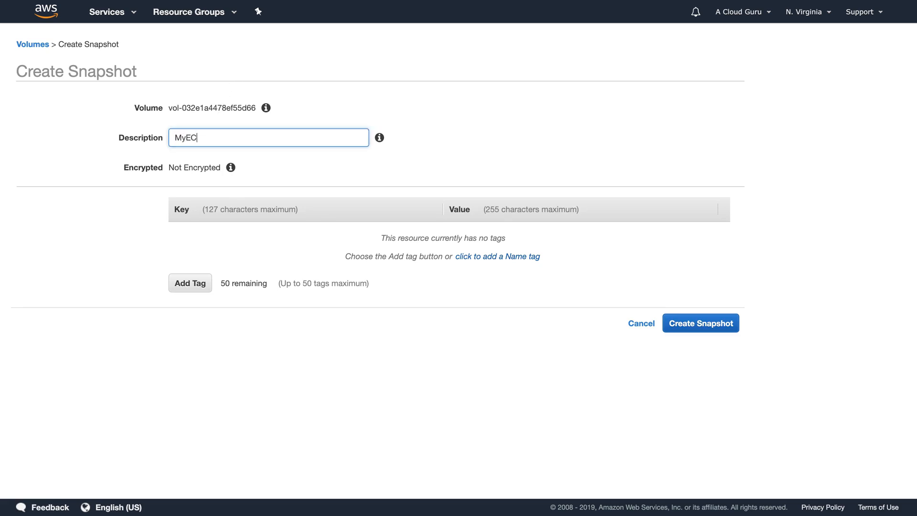
type("2Snap2019")
left_click(494, 155)
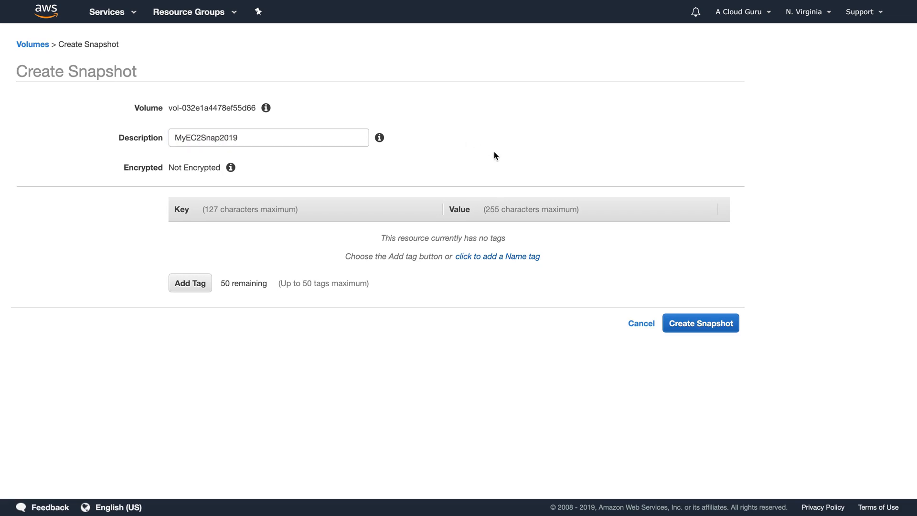
left_click(708, 323)
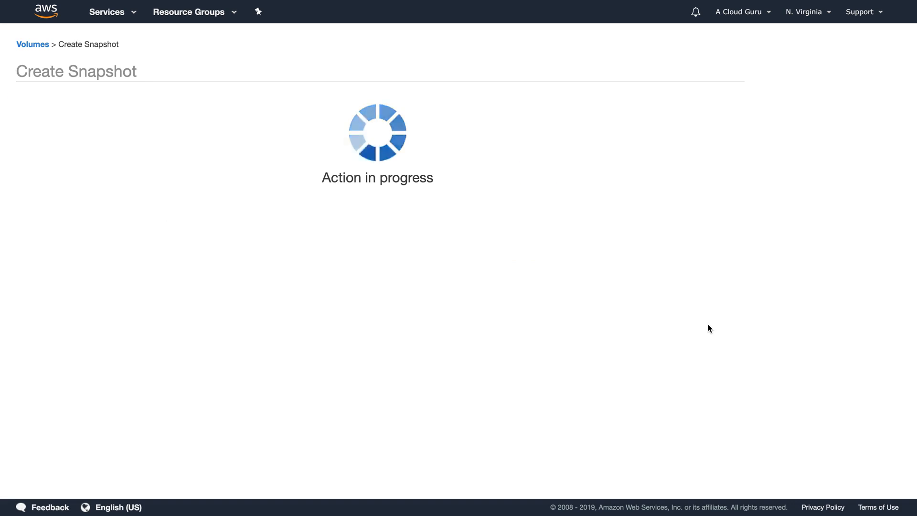
left_click(550, 175)
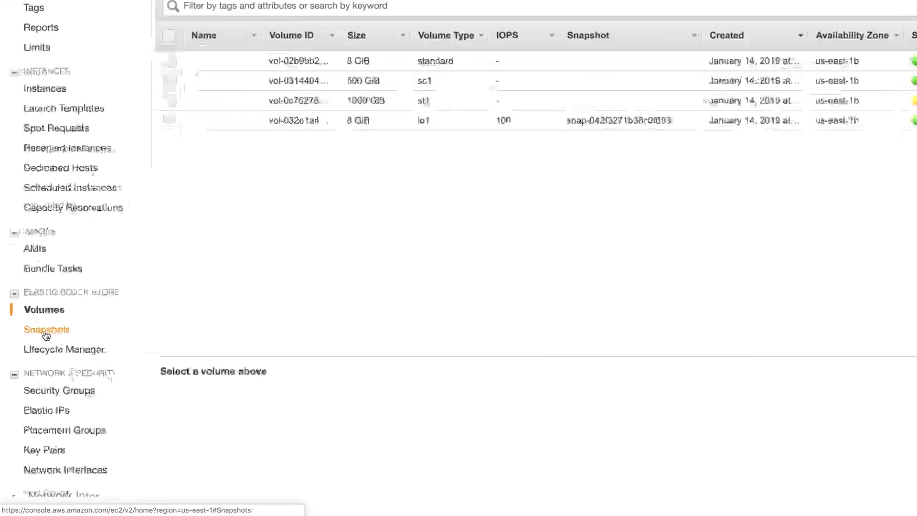
Step: Create an image from the MyEC2Snap2019 snapshot, using MyEC2Image as both its name and description
left_click(43, 333)
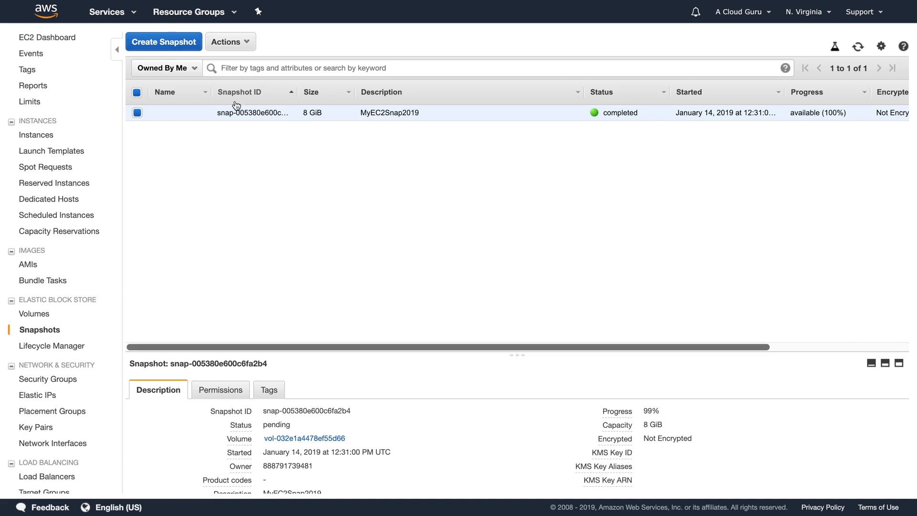
left_click(231, 42)
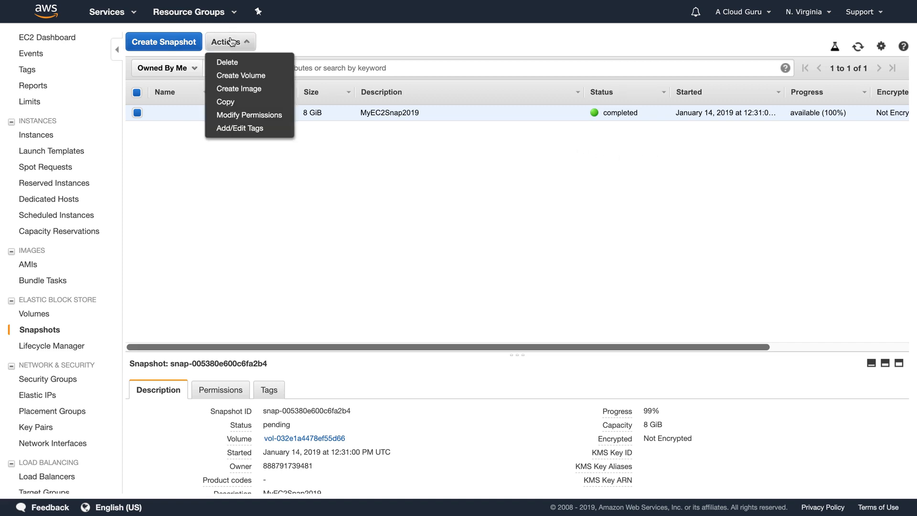
left_click(237, 92)
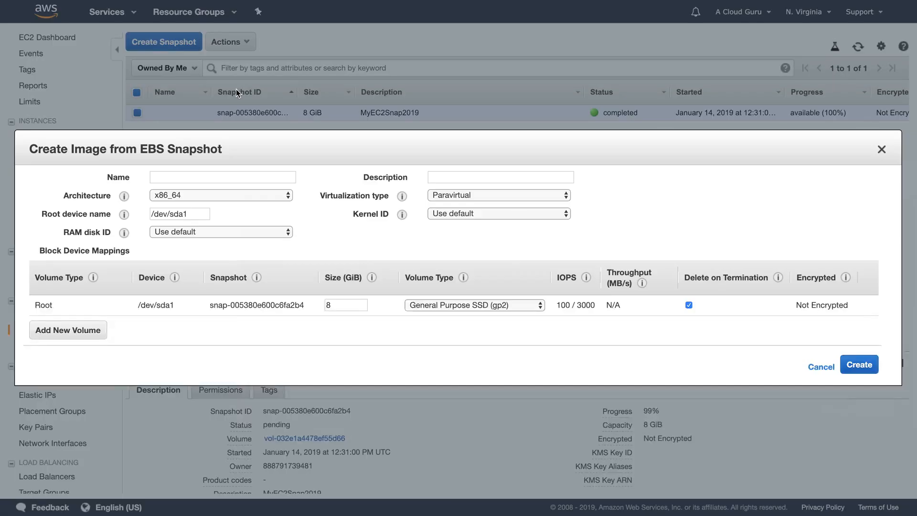
left_click(199, 176)
type("MyE")
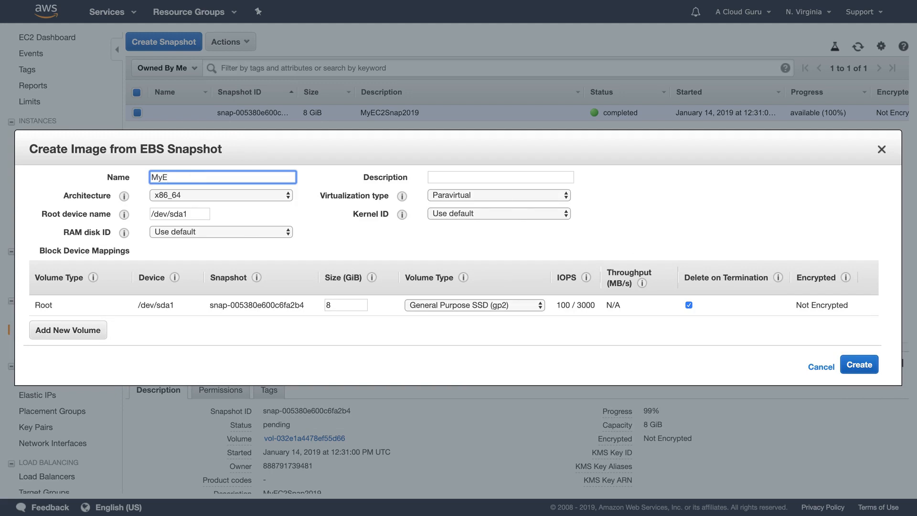
type("C2Image")
double_click(251, 176)
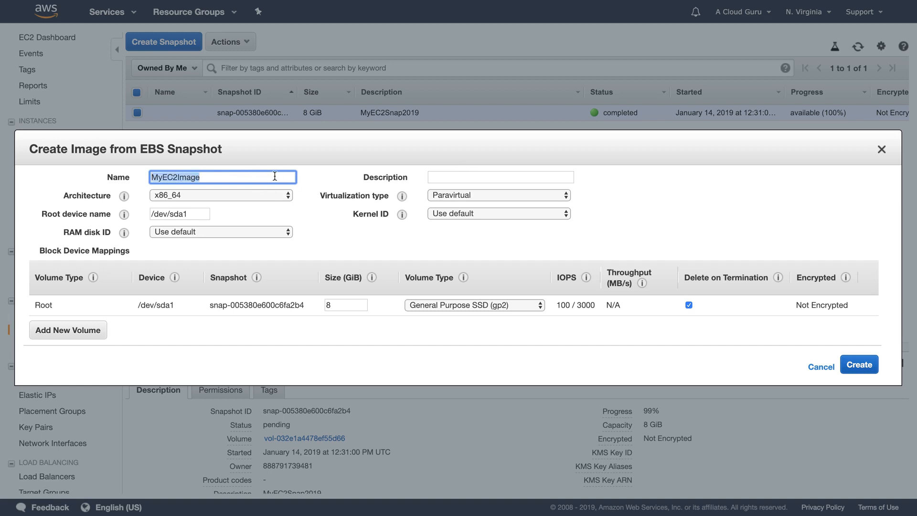
key("ctrl+c")
left_click(439, 177)
key("ctrl+v")
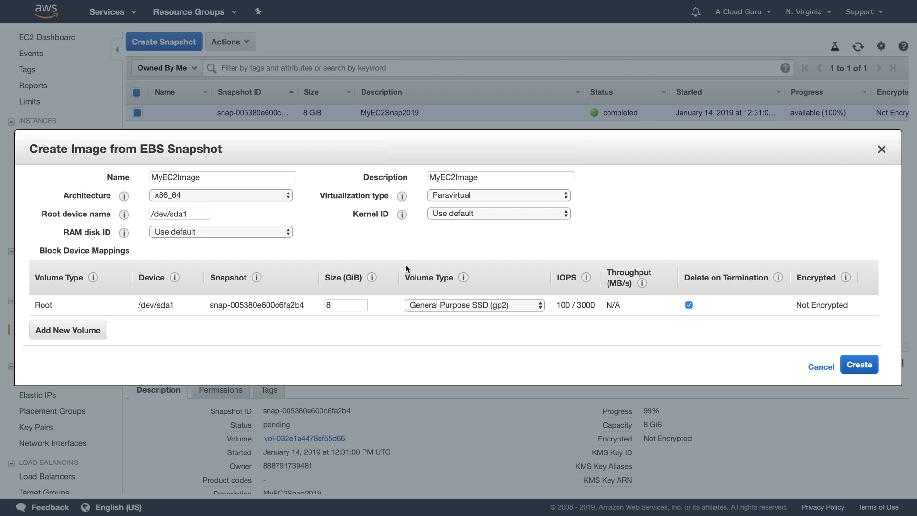
left_click(854, 367)
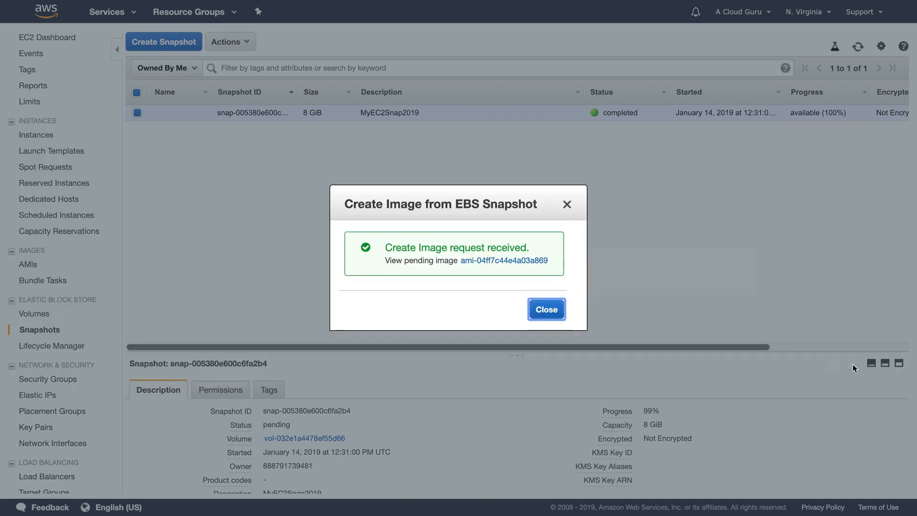
left_click(548, 311)
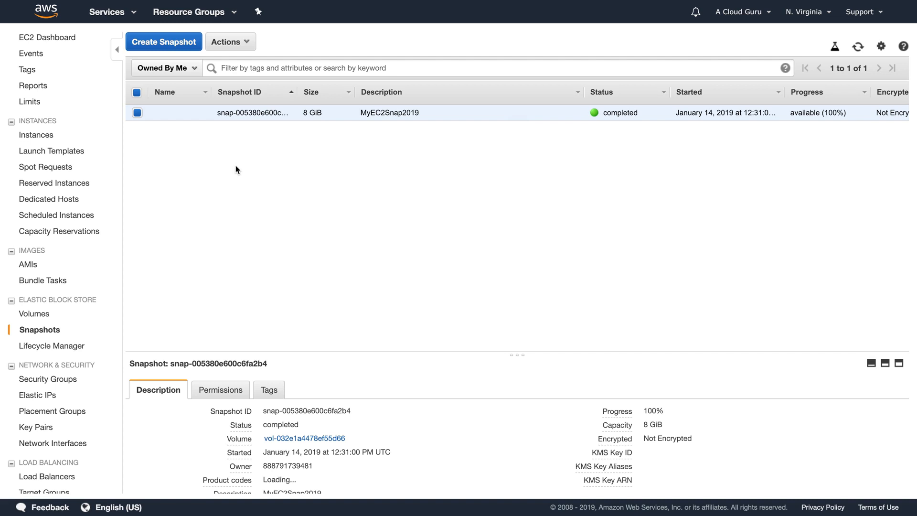
Step: Start launching a t1.micro instance from the MyEC2Image AMI and set its subnet to the default one in us-east-1a
left_click(31, 266)
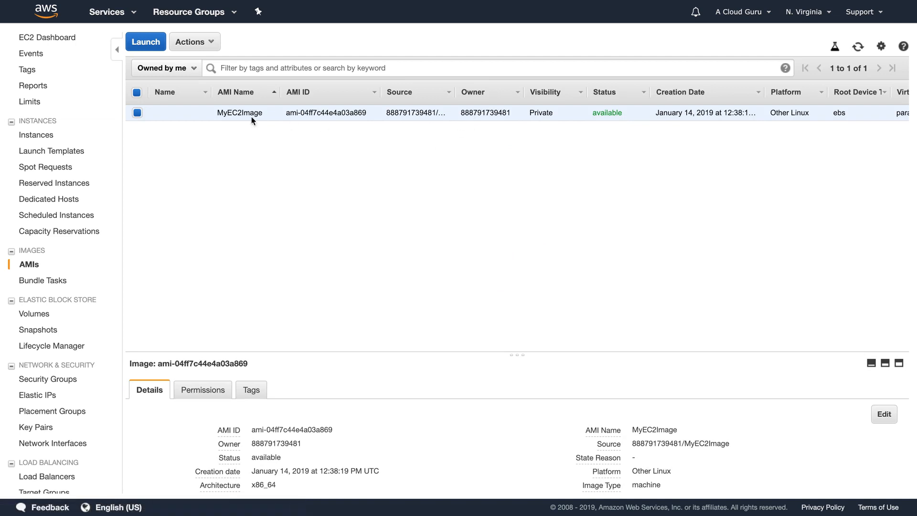
left_click(156, 45)
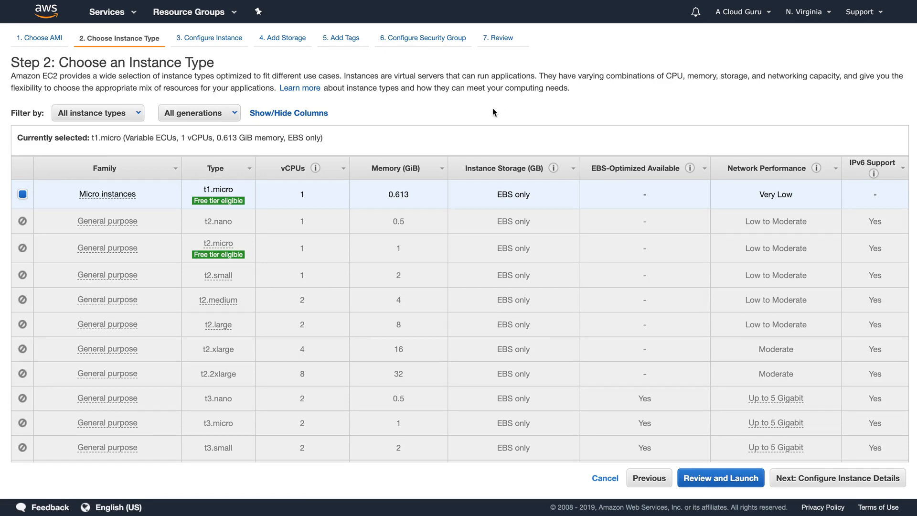
mouse_move(107, 187)
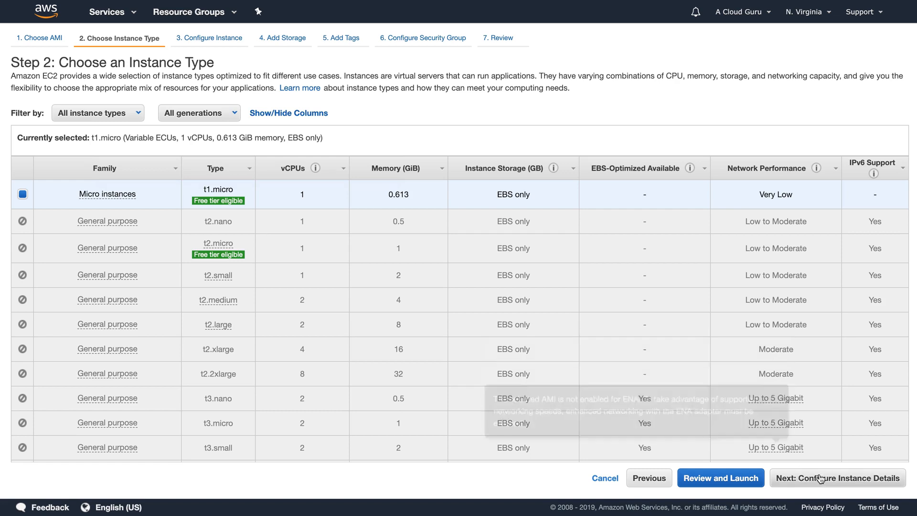
left_click(838, 478)
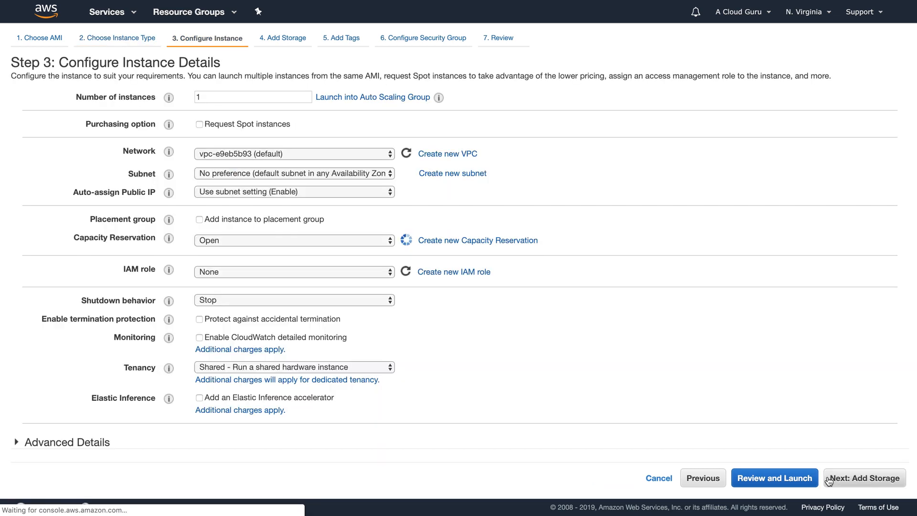
left_click(244, 173)
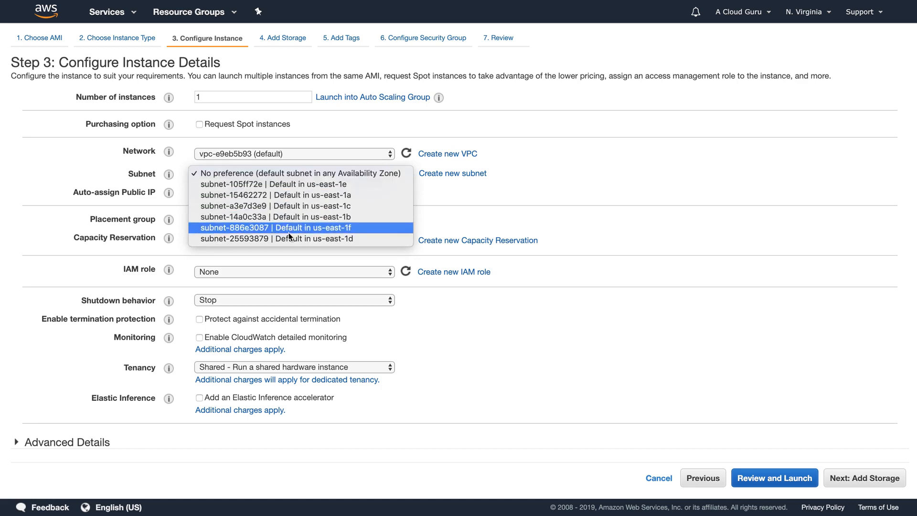
left_click(303, 195)
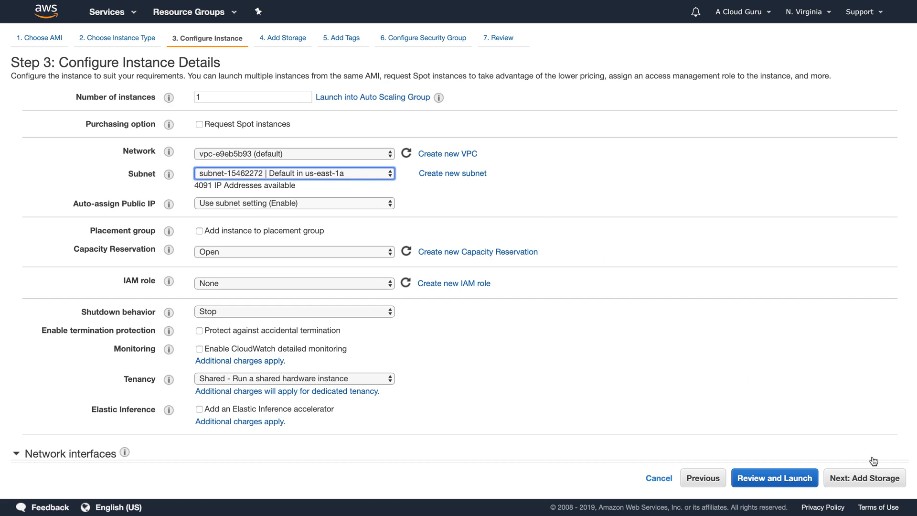
Step: Keep the default storage and tags for the new instance and assign it the existing WebDMZ security group
left_click(862, 483)
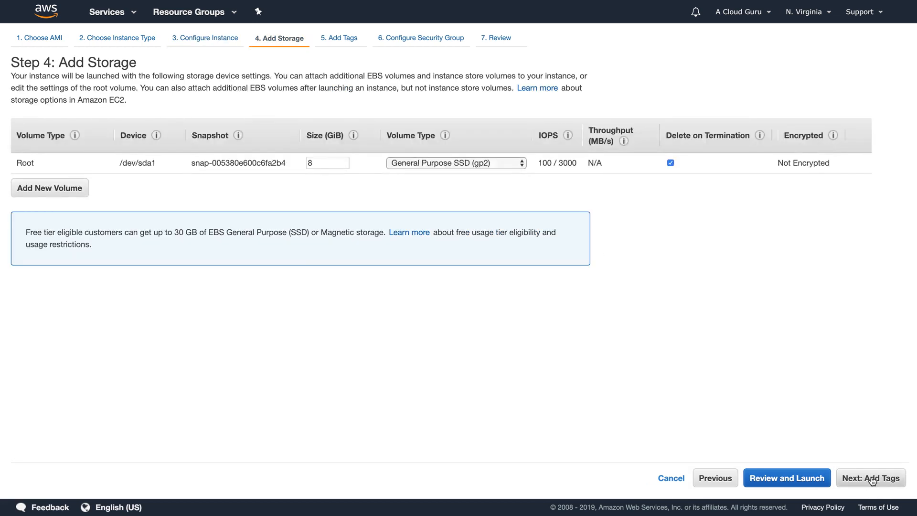
left_click(870, 486)
left_click(869, 486)
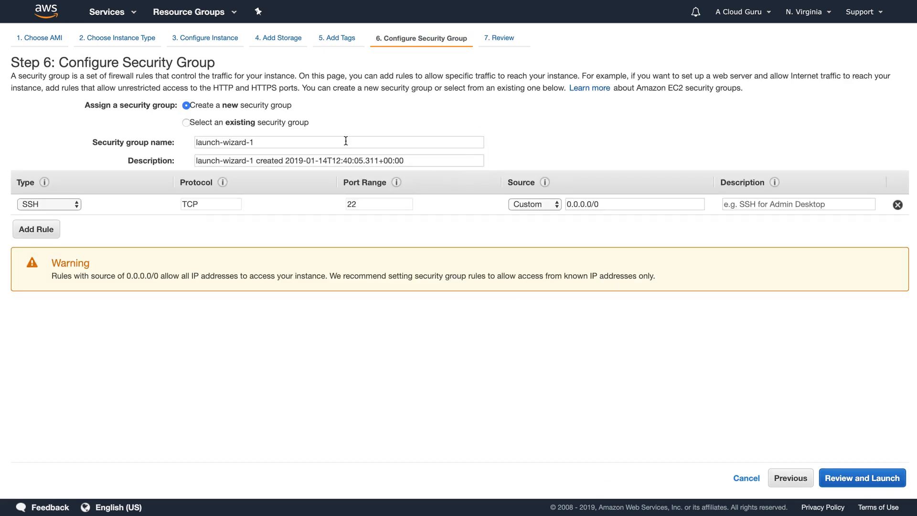
left_click(285, 123)
left_click(252, 190)
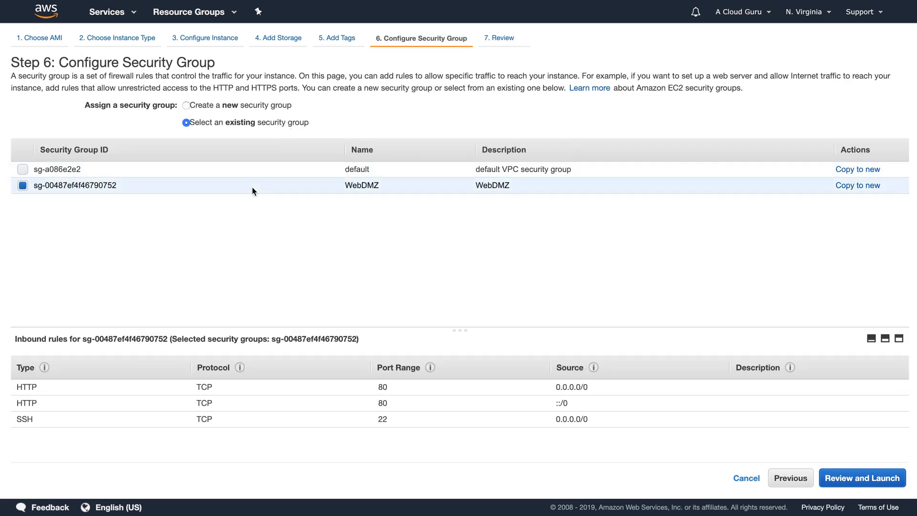
Step: Launch the instance with the existing MyUSE1KP key pair, acknowledging access to its private key, and show the instances list
left_click(868, 480)
left_click(870, 477)
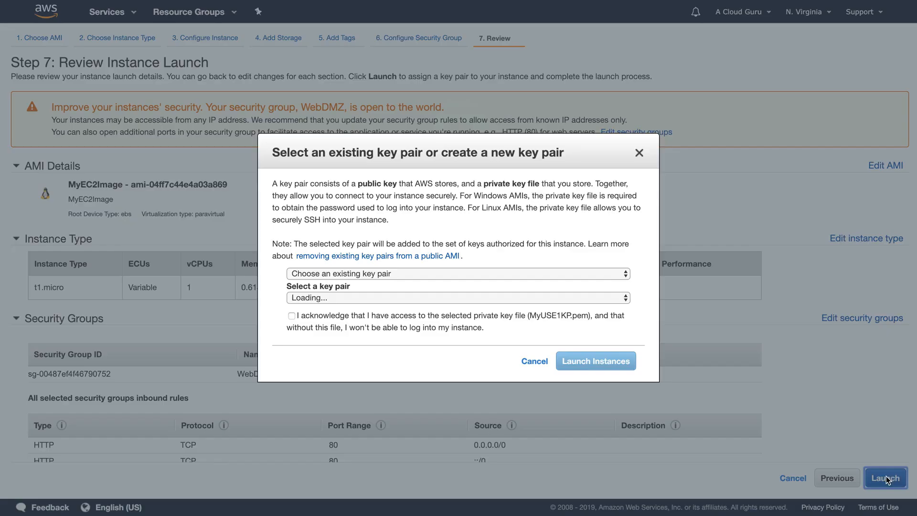
left_click(354, 316)
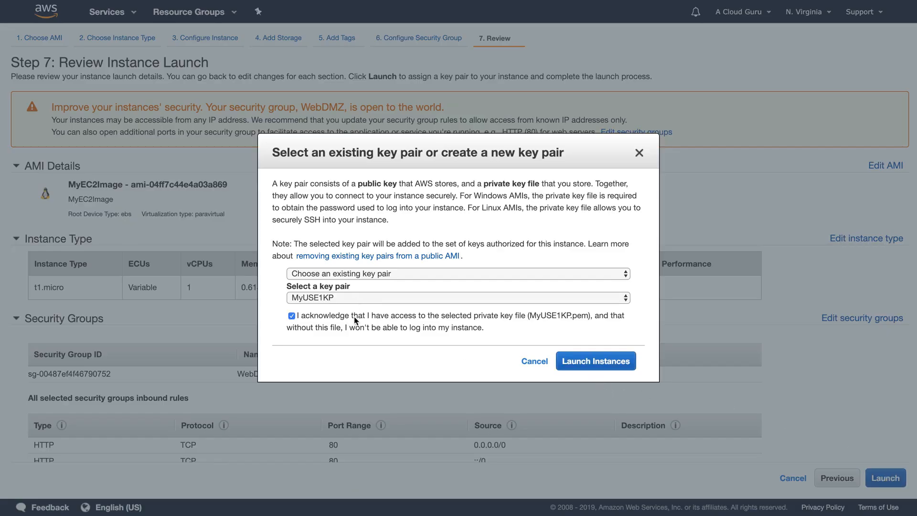
left_click(579, 360)
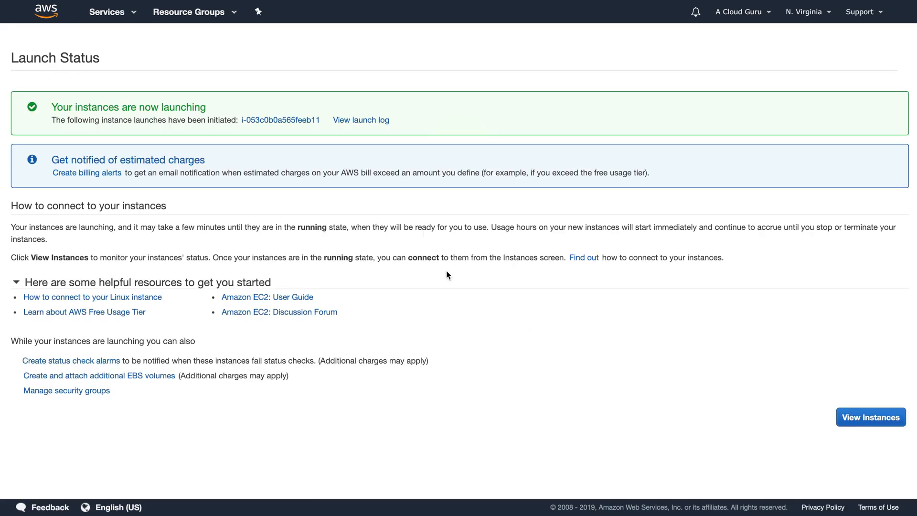
left_click(870, 419)
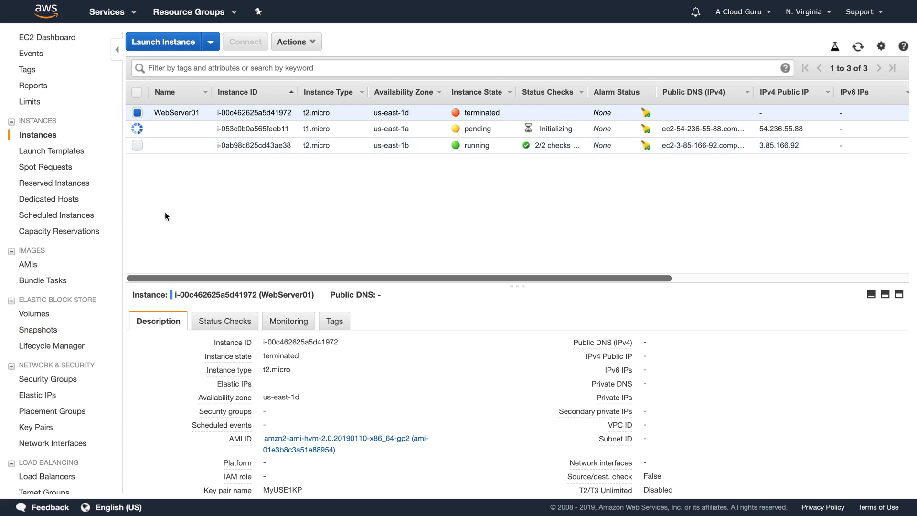
Step: Set up a copy of the MyEC2Image AMI with EU (London) as the destination region, and close the dialog without copying
left_click(30, 266)
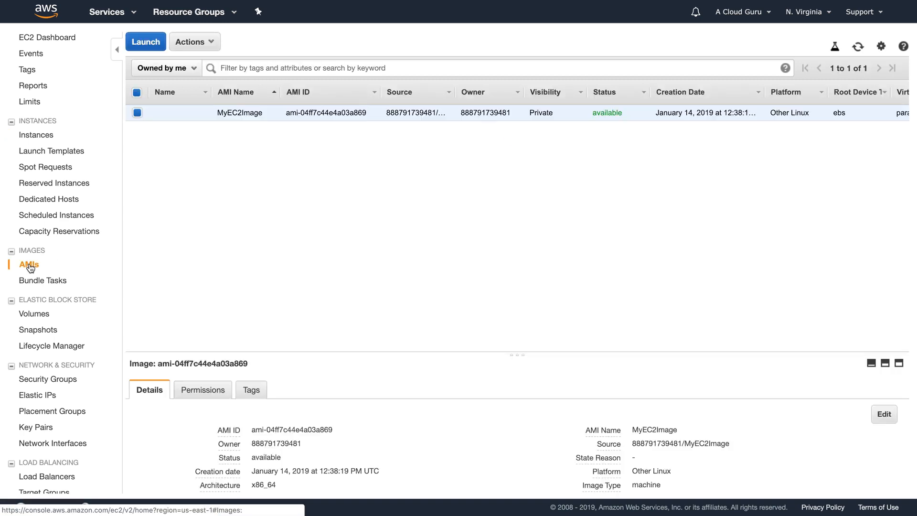
left_click(201, 42)
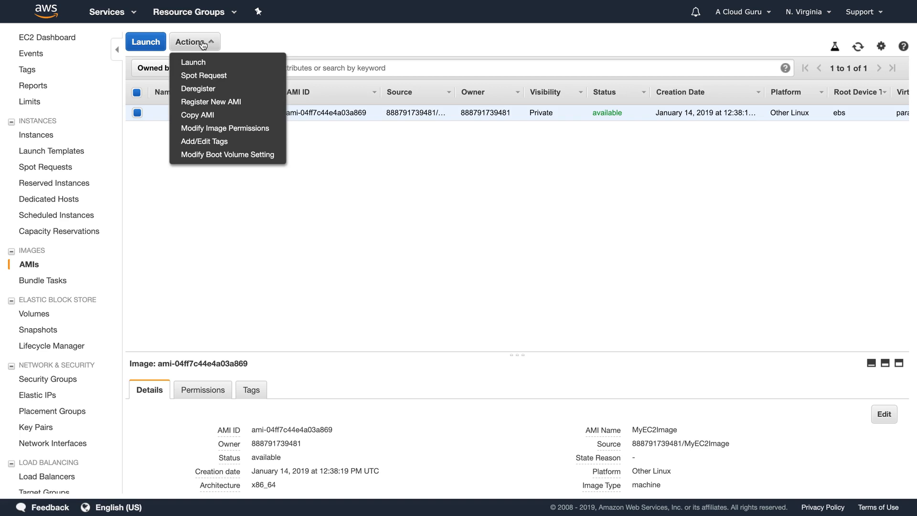
left_click(202, 115)
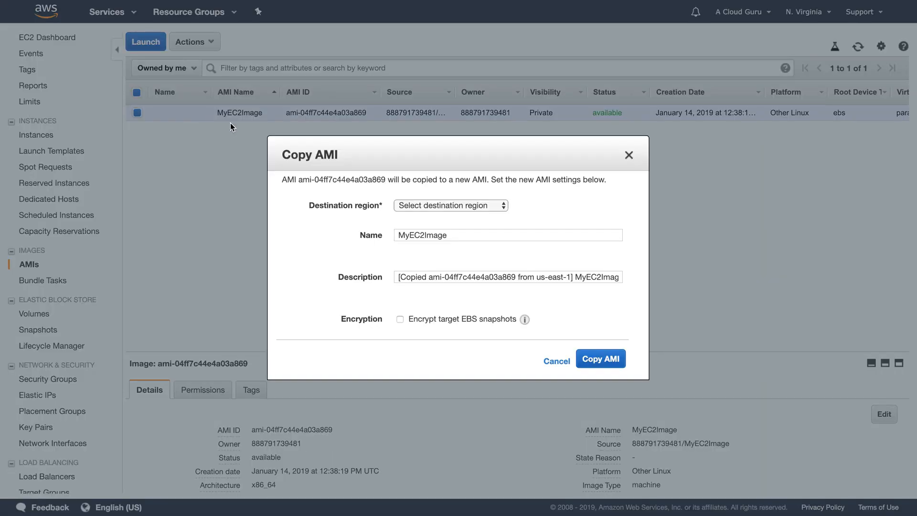
left_click(434, 206)
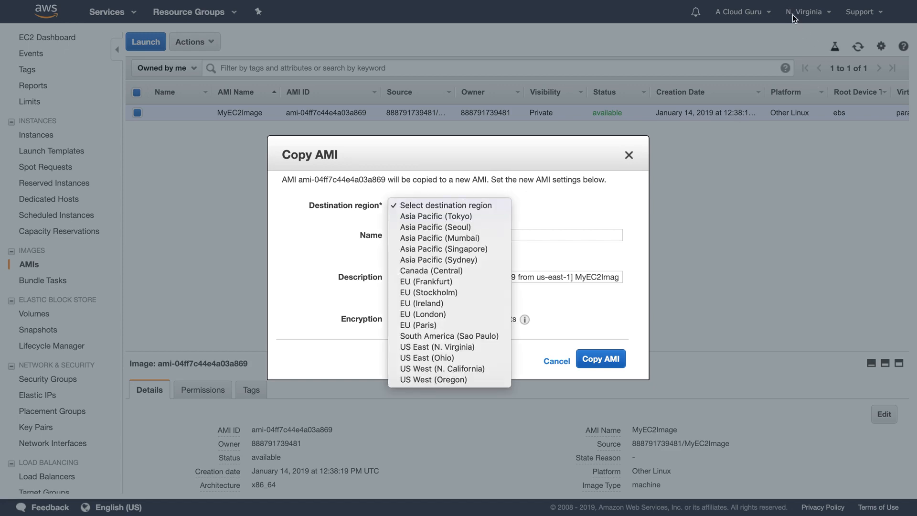
left_click(429, 313)
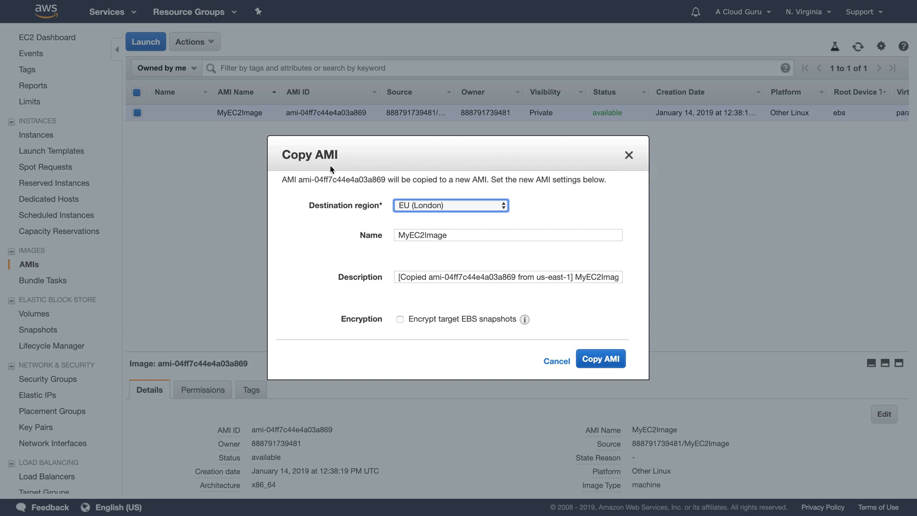
left_click(629, 156)
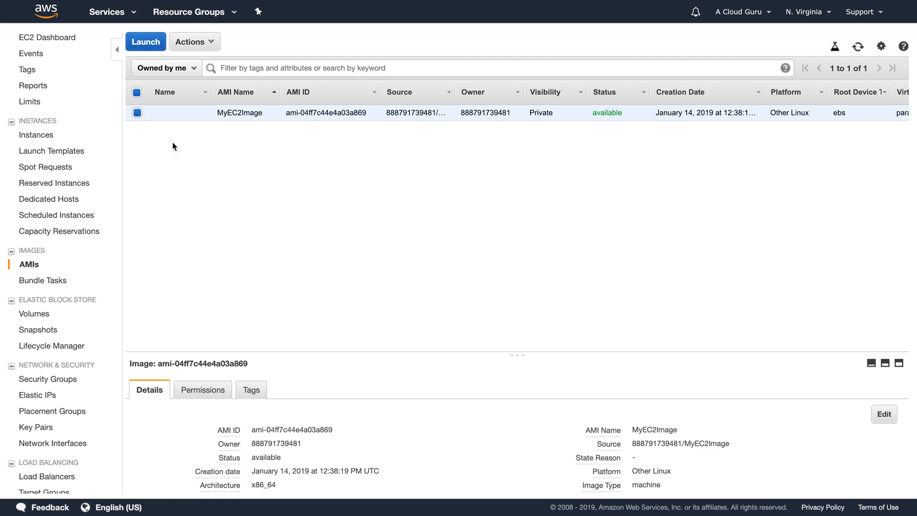
Step: Check the EC2 dashboard resources, the running instances and the volumes attached to them
left_click(50, 39)
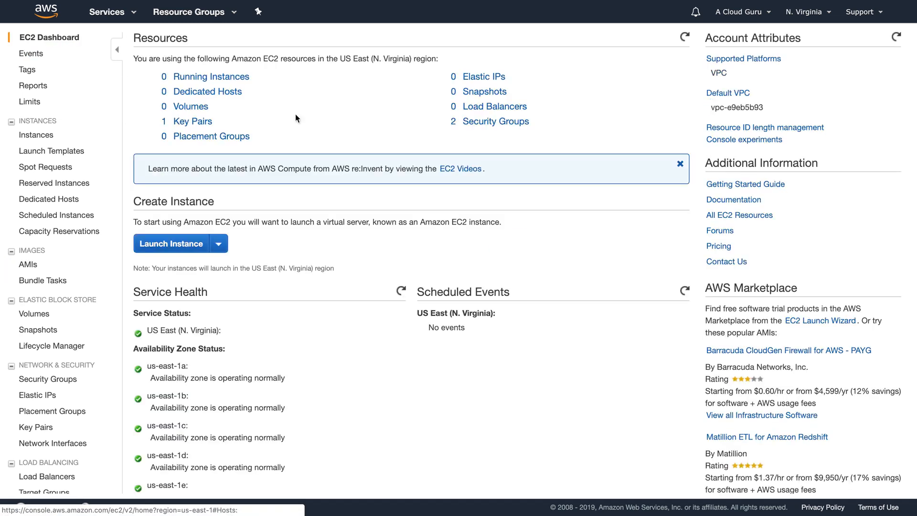
left_click(210, 78)
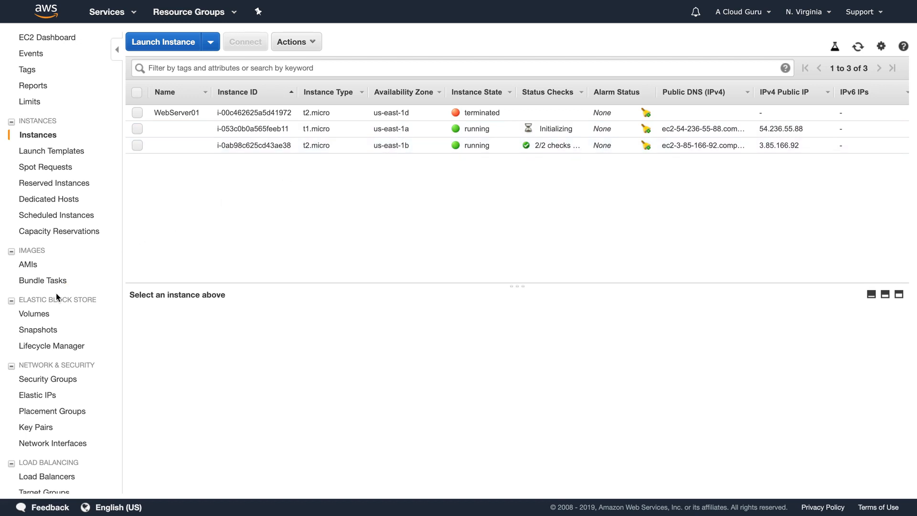
left_click(33, 317)
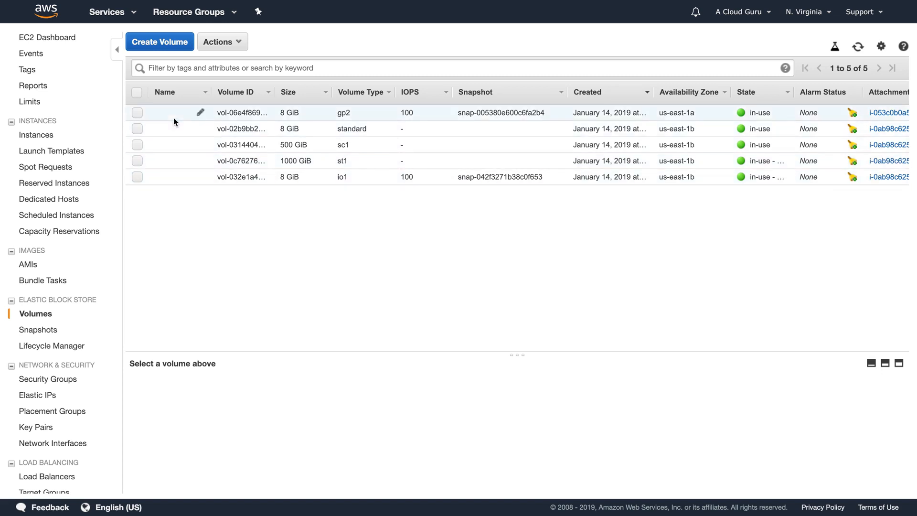
Step: Terminate both running instances, the t1.micro in us-east-1a and the t2.micro in us-east-1b
left_click(61, 43)
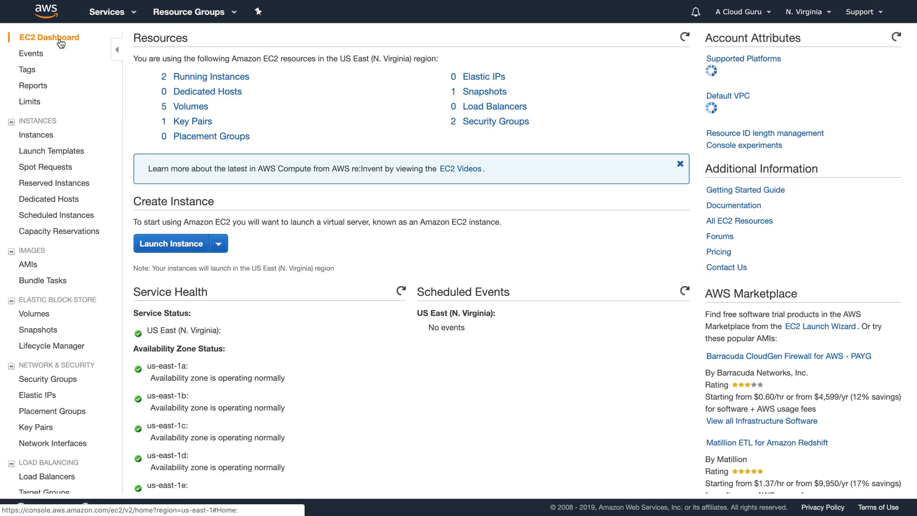
left_click(209, 77)
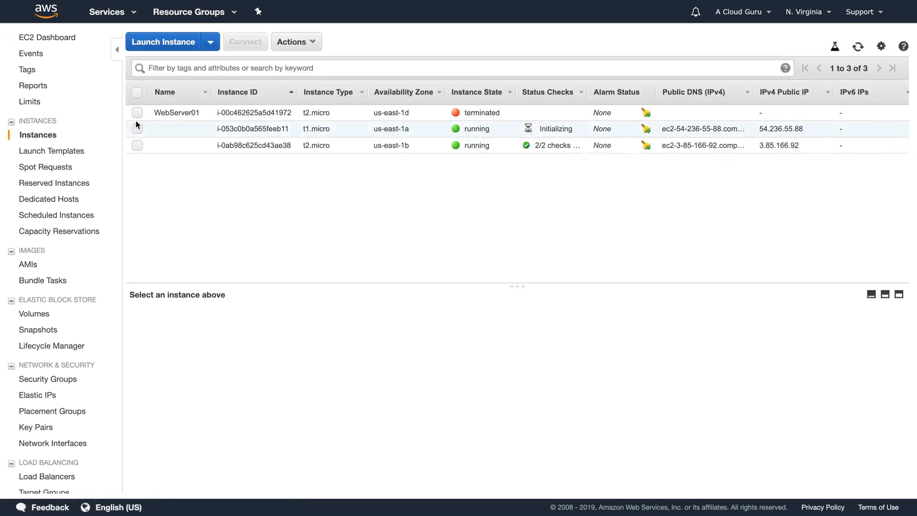
left_click(137, 129)
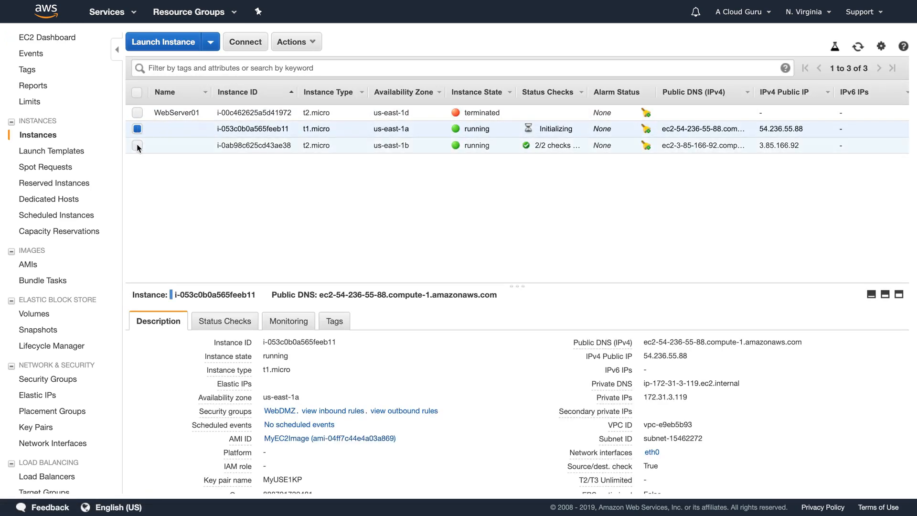
left_click(137, 145)
left_click(311, 46)
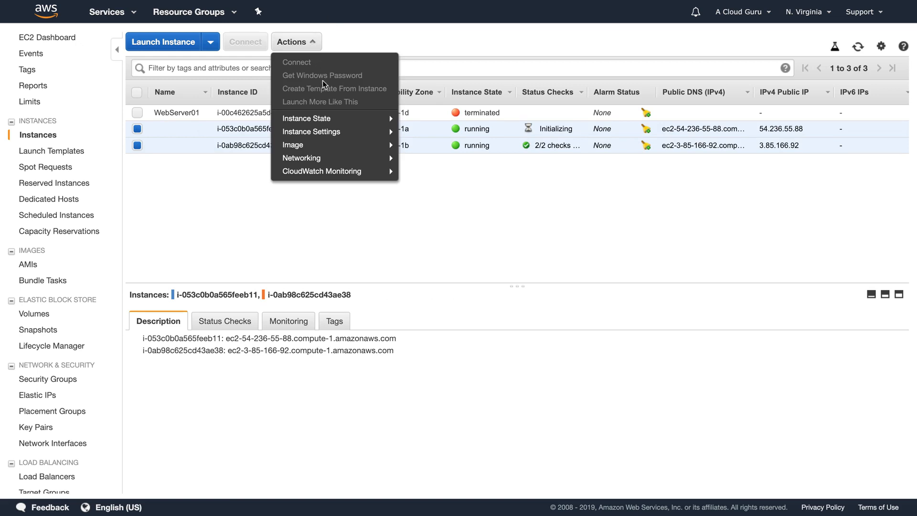
mouse_move(348, 122)
left_click(456, 171)
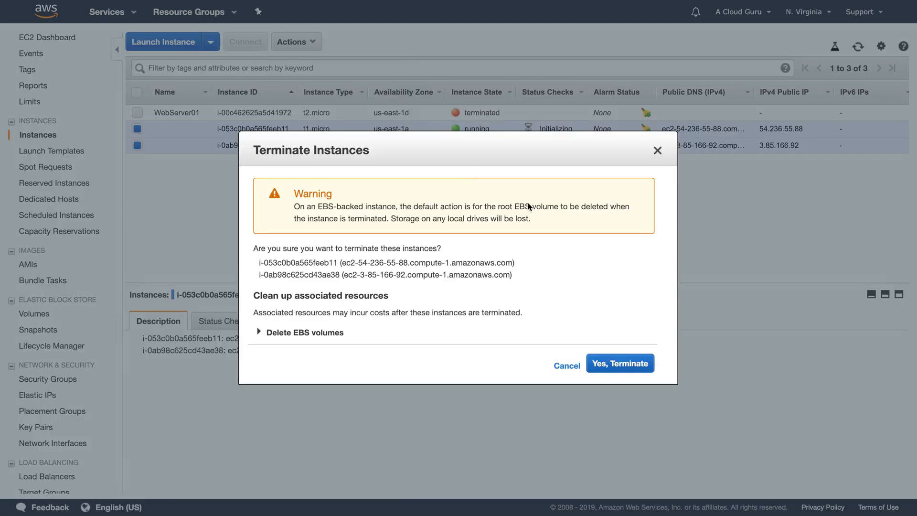
left_click(625, 363)
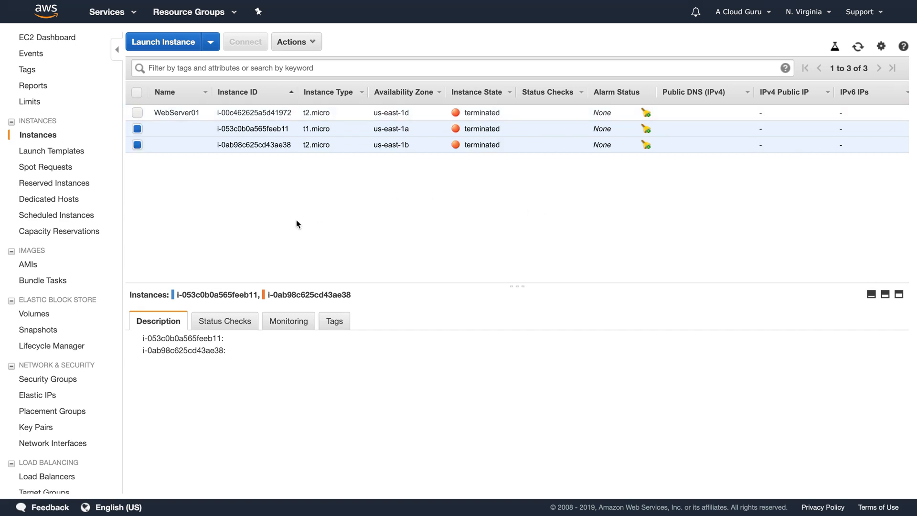
Step: Delete the three remaining available EBS volumes: the 8 GiB standard, 500 GiB sc1 and 1000 GiB st1
left_click(41, 313)
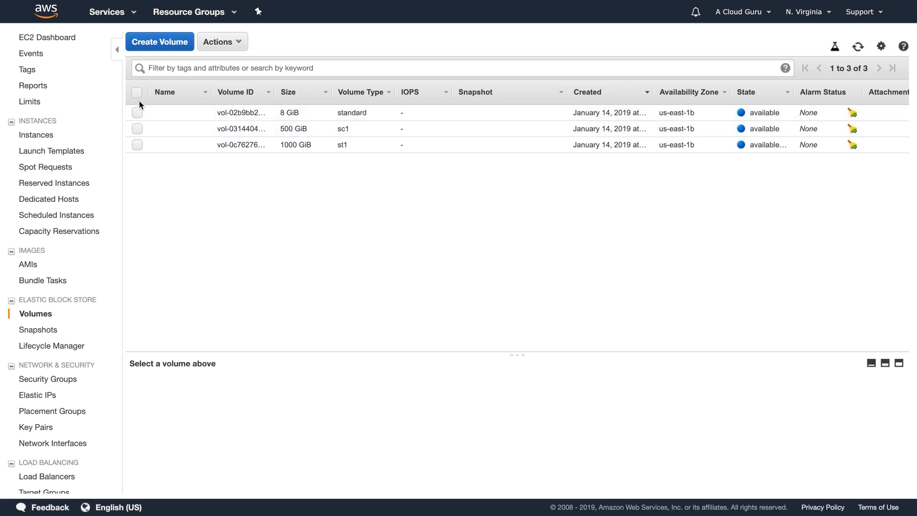
left_click(137, 112)
left_click(138, 130)
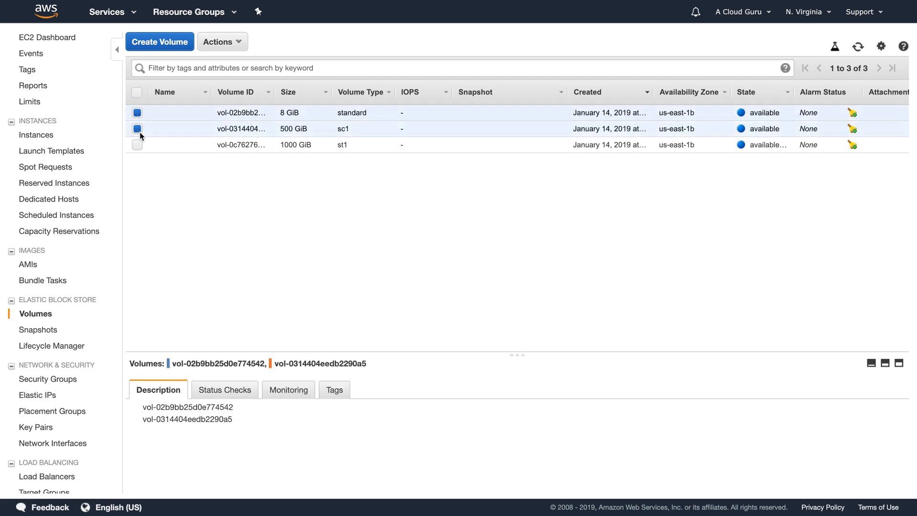
left_click(137, 144)
left_click(220, 41)
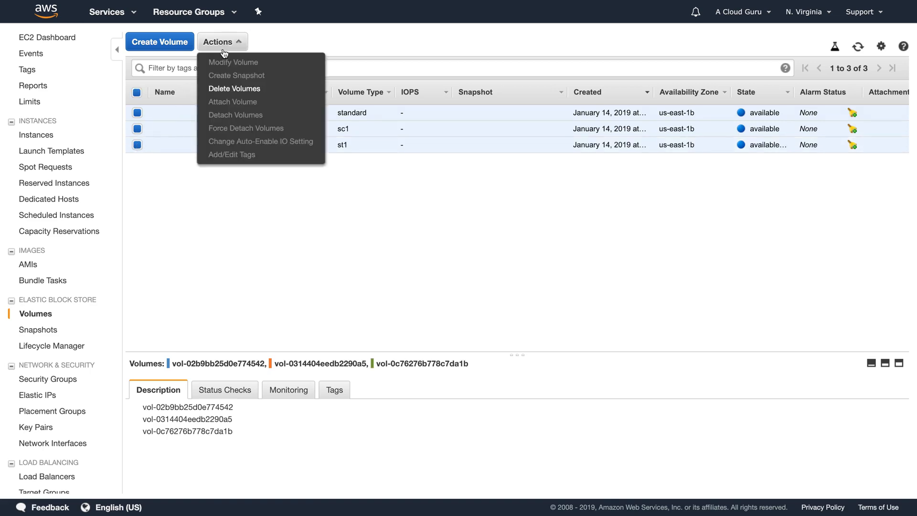
left_click(234, 89)
left_click(549, 309)
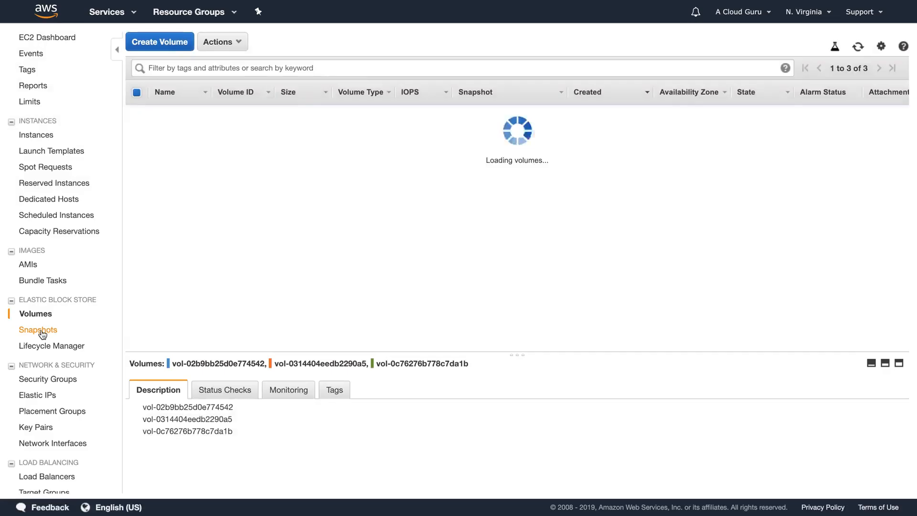
Step: Try to delete the MyEC2Snap2019 snapshot and dismiss the deletion dialog
left_click(39, 330)
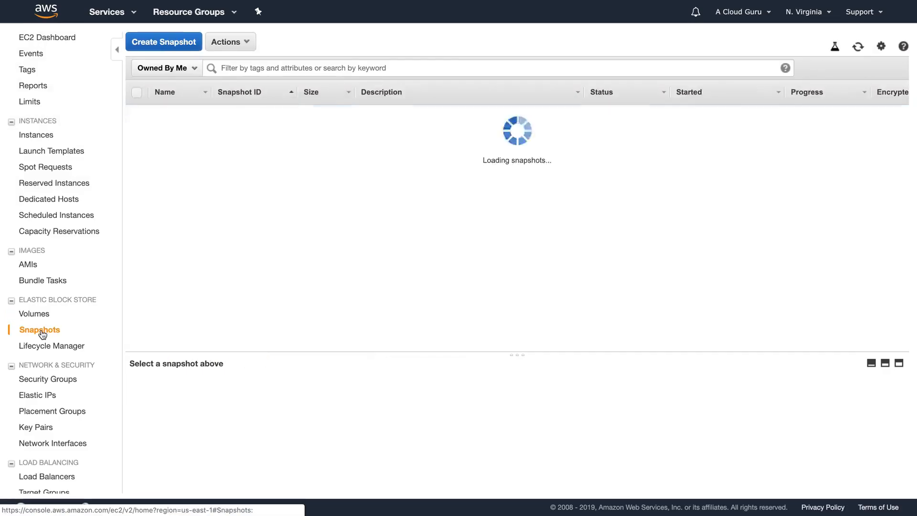
left_click(234, 43)
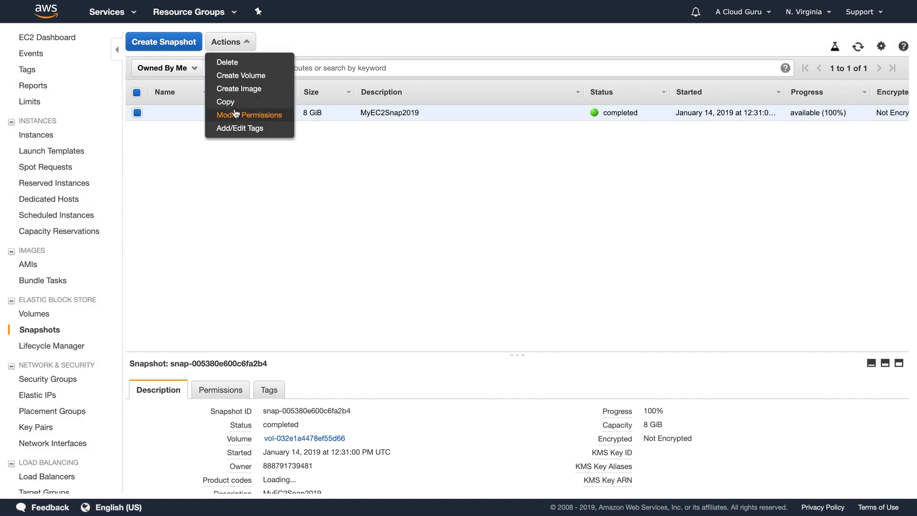
left_click(238, 62)
left_click(538, 301)
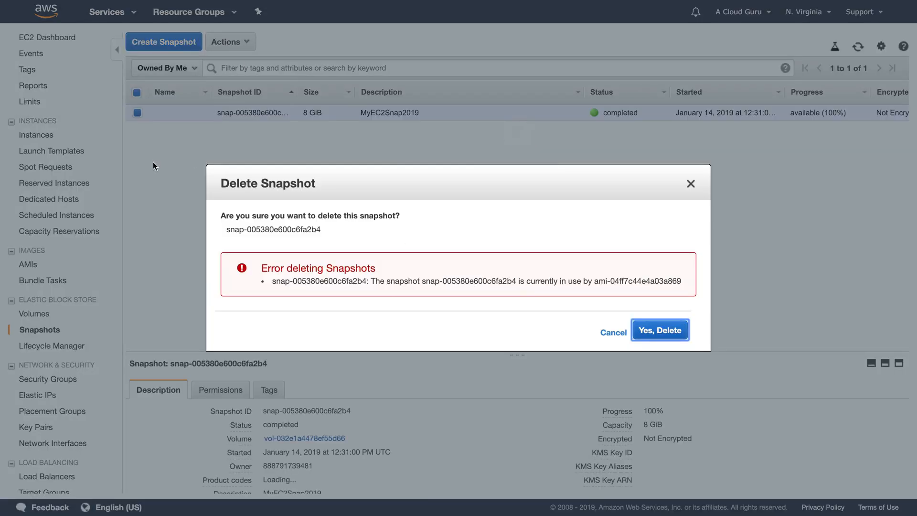
left_click(614, 333)
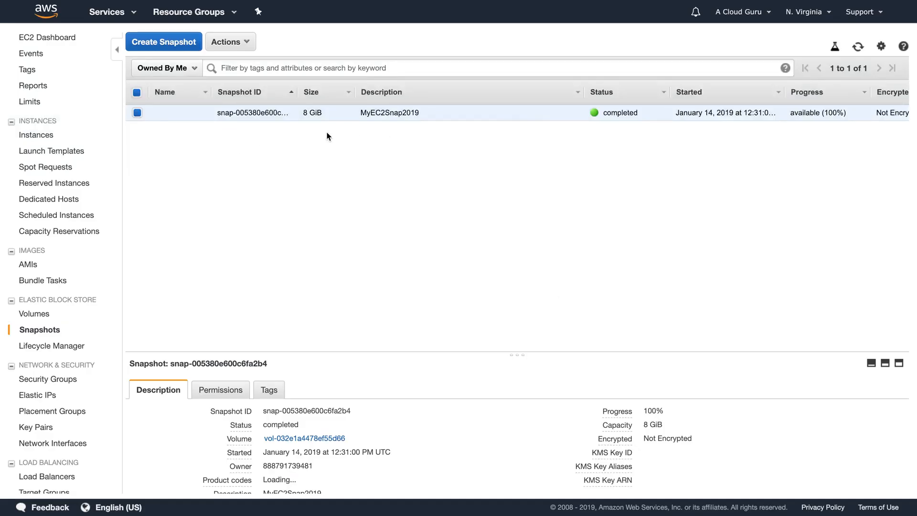
Step: Deregister the MyEC2Image AMI and confirm the deregistration
left_click(36, 266)
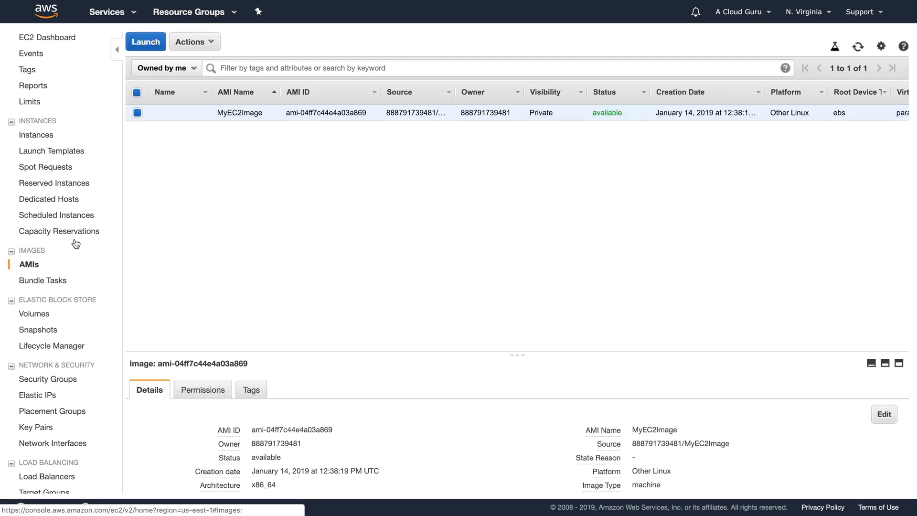
left_click(207, 41)
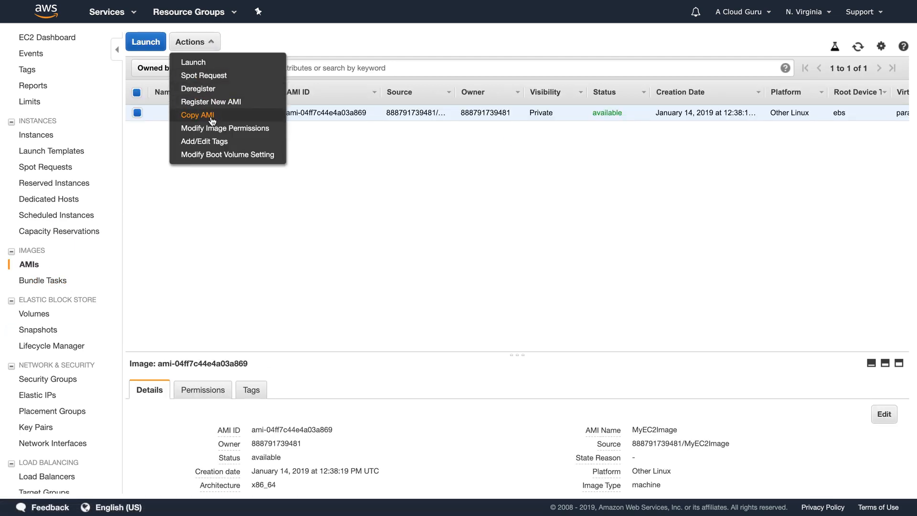
left_click(205, 89)
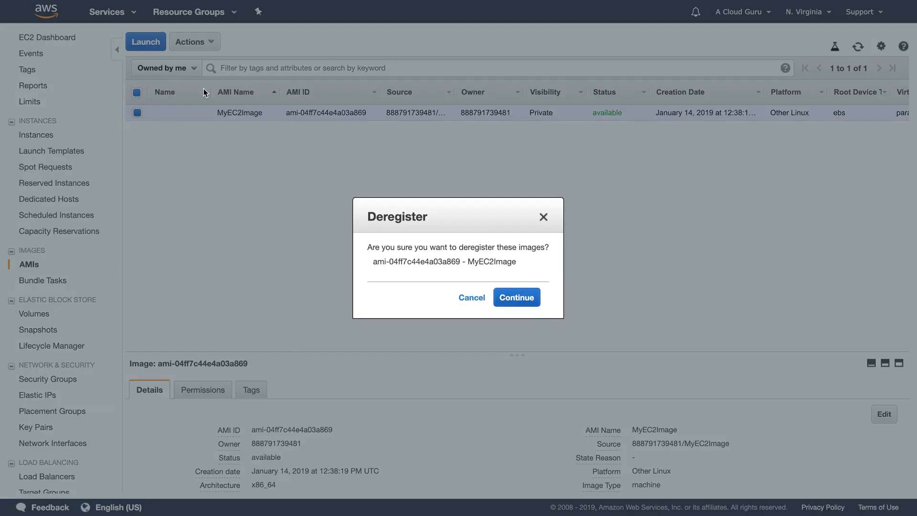
left_click(517, 297)
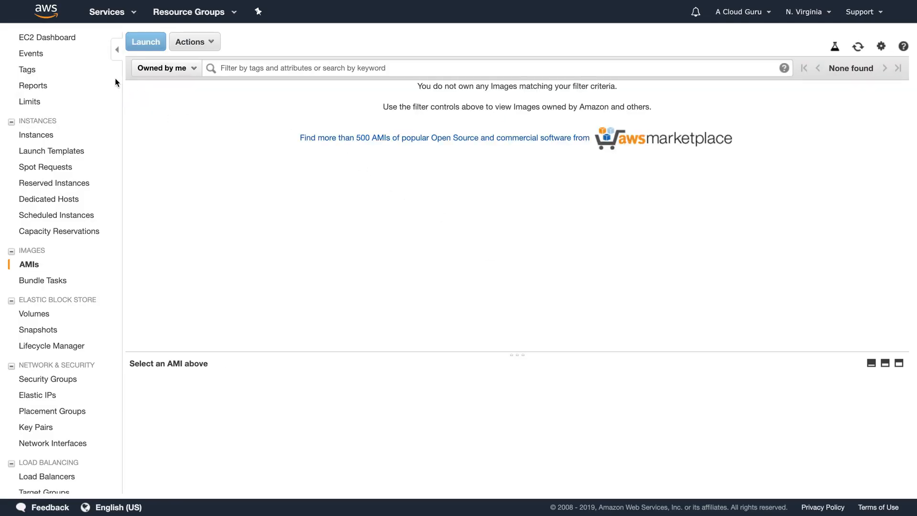